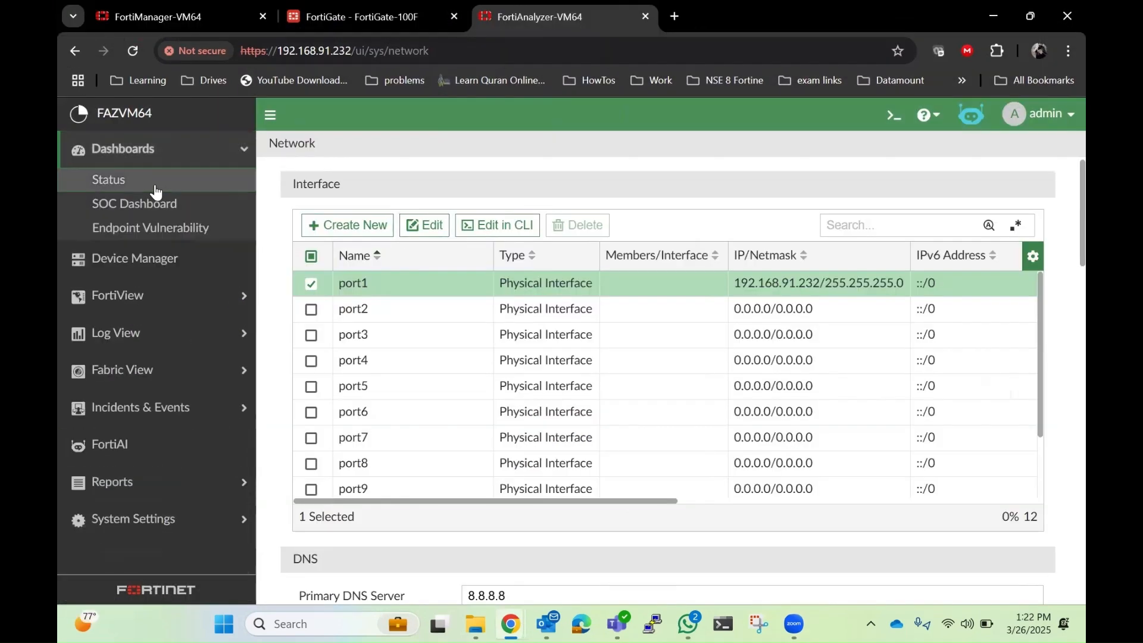
# Step: In FortiAnalyzer, open the Network page under System Settings
pyautogui.click(153, 184)
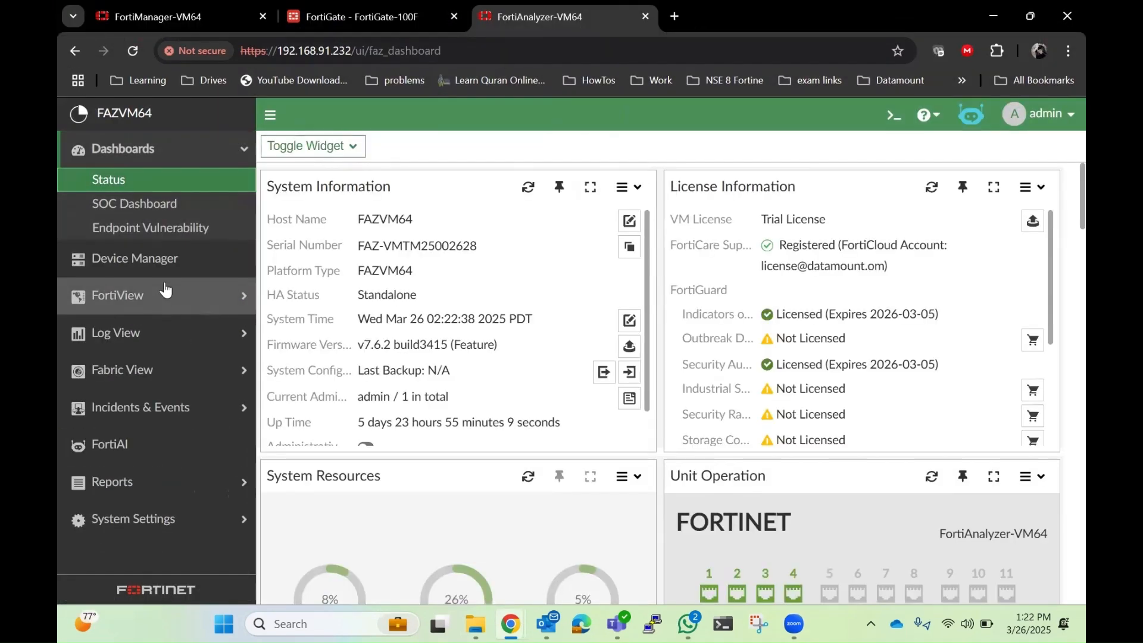
pyautogui.click(221, 517)
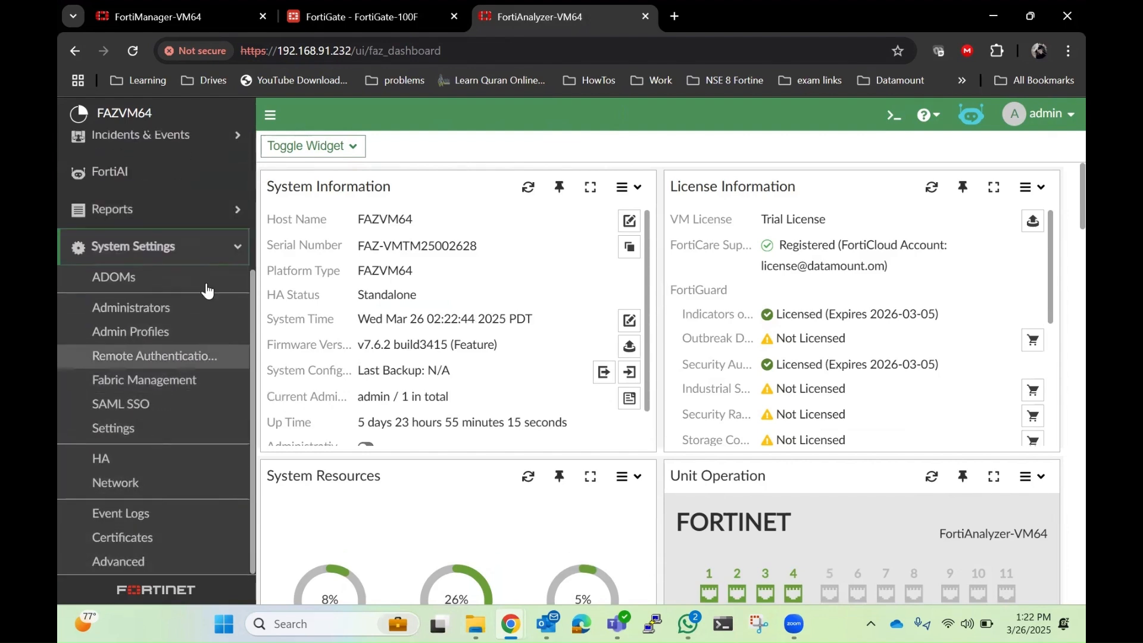
pyautogui.click(142, 495)
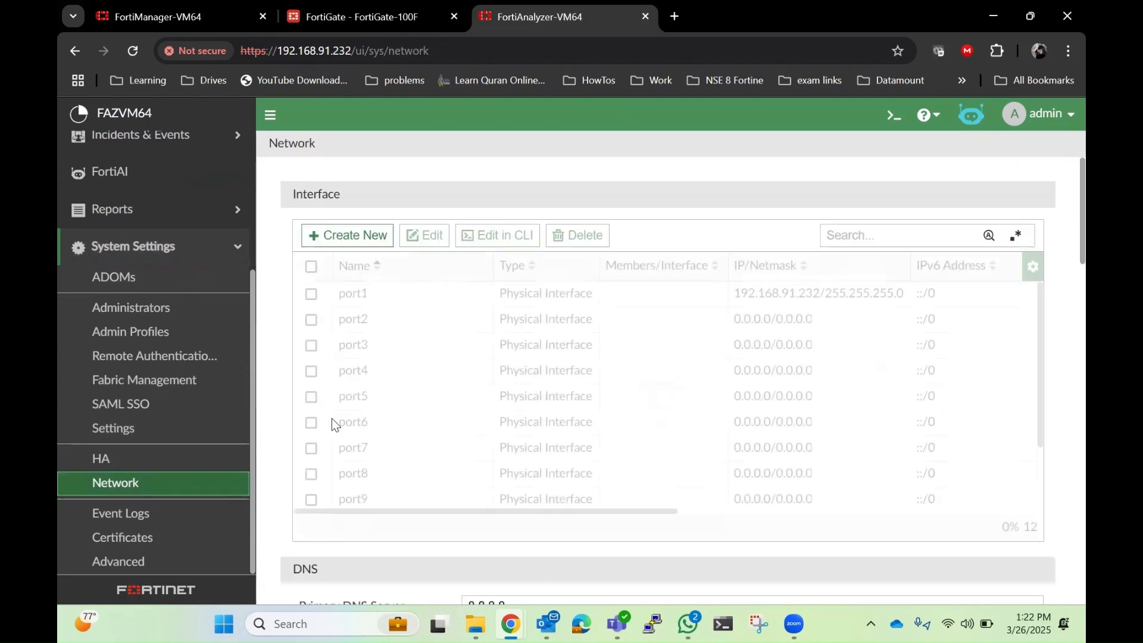
# Step: Edit port1 to enable FortiManager administrative access and save the interface
pyautogui.click(390, 282)
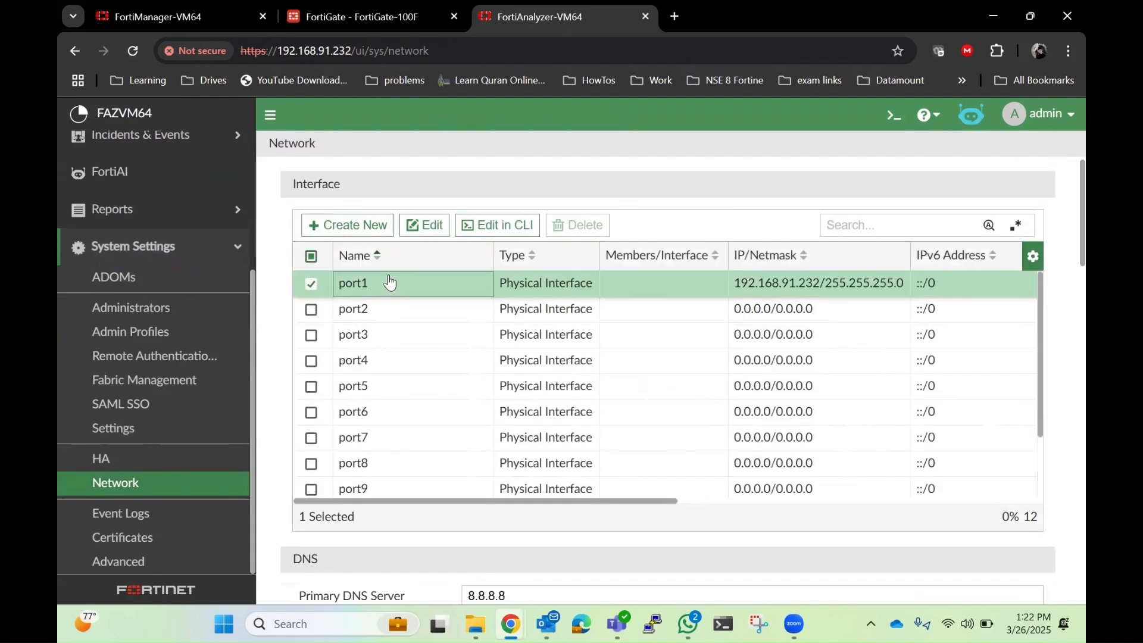
pyautogui.click(424, 226)
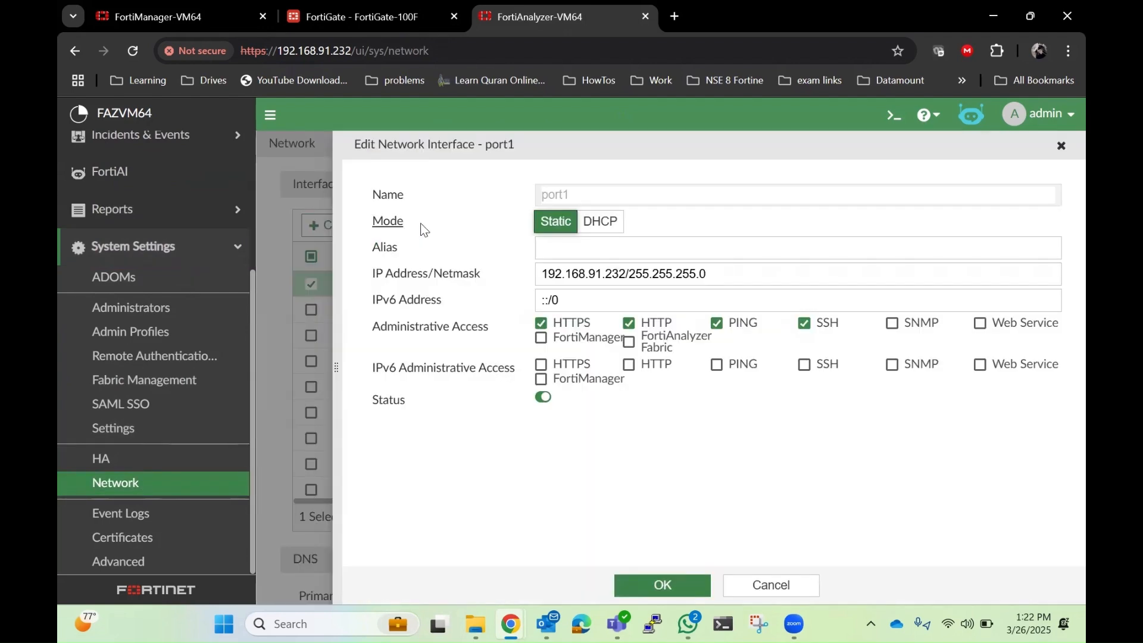
pyautogui.click(541, 341)
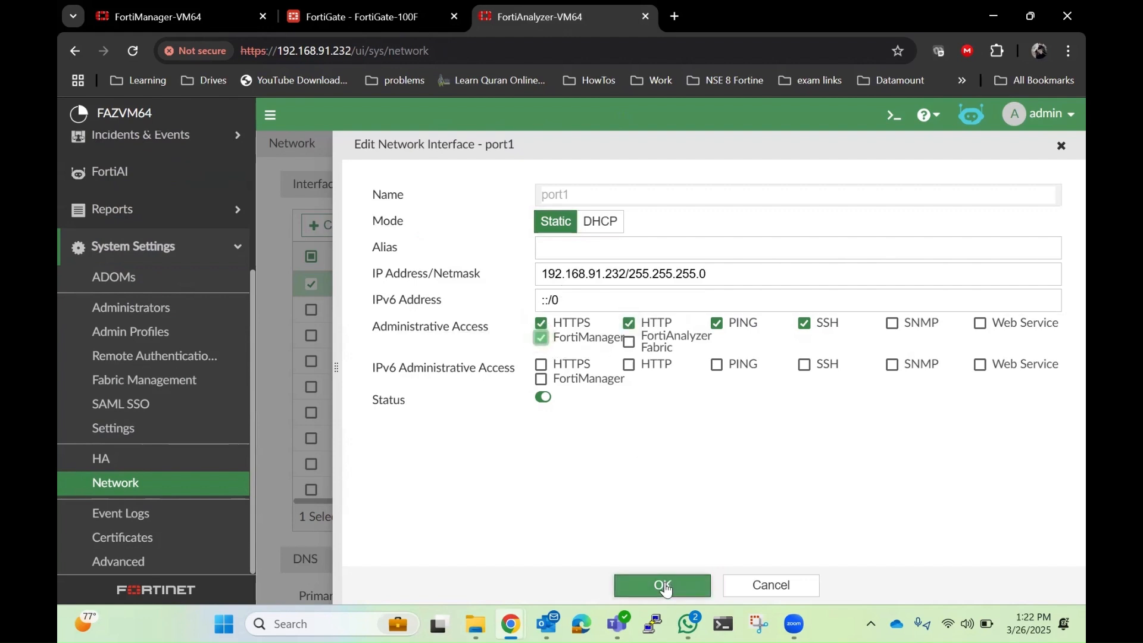
pyautogui.click(663, 585)
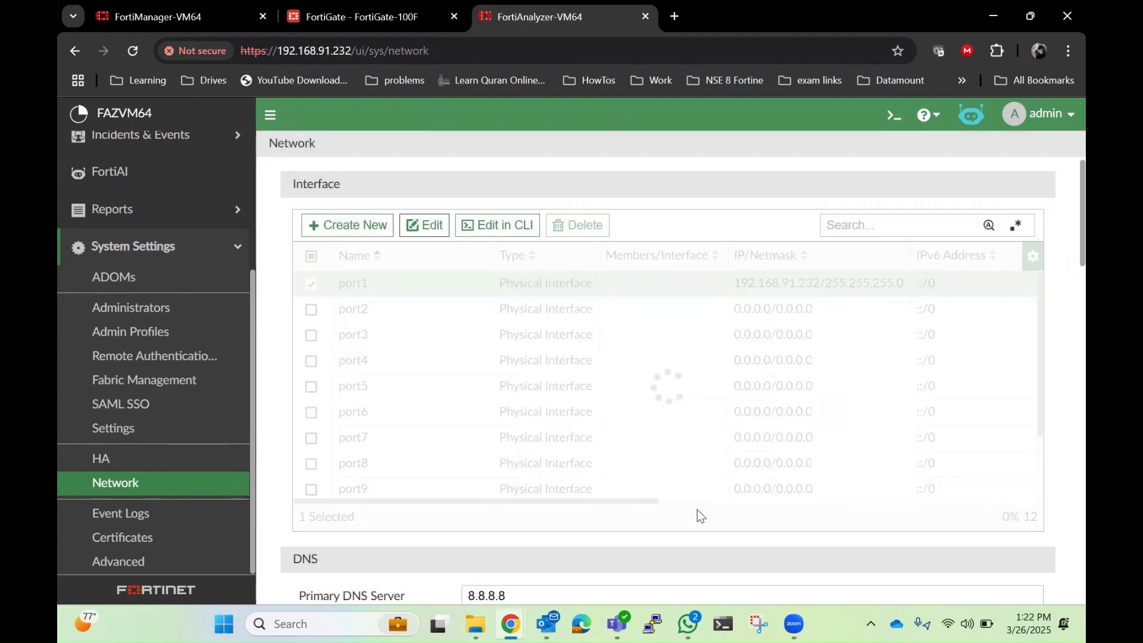
# Step: In FortiManager's Device Manager, start adding a FortiAnalyzer
pyautogui.click(198, 10)
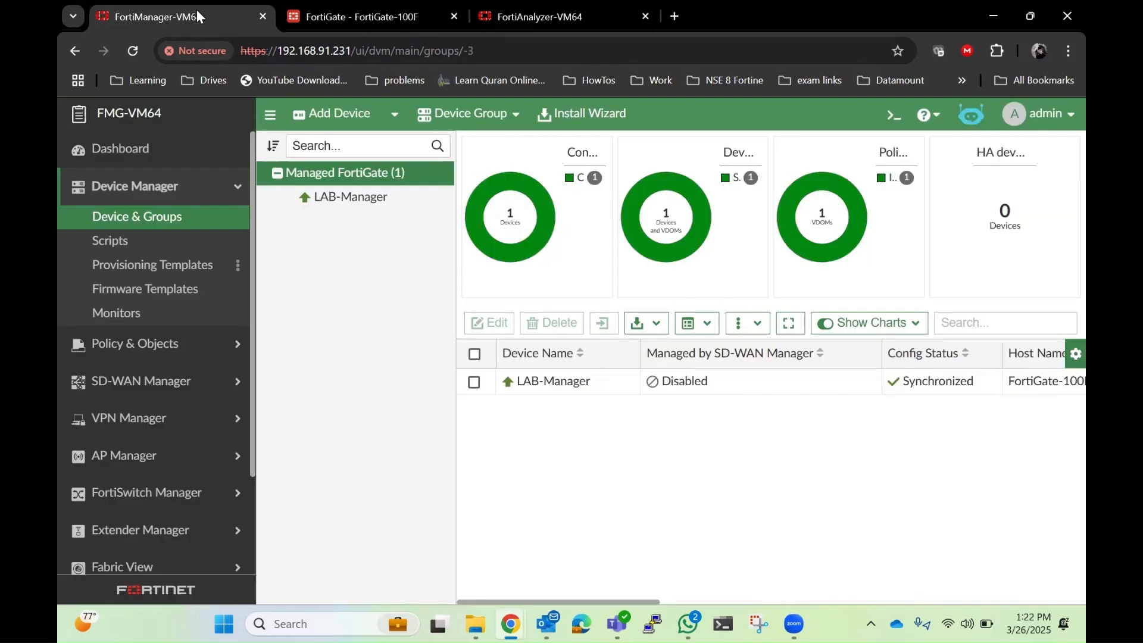
pyautogui.click(395, 120)
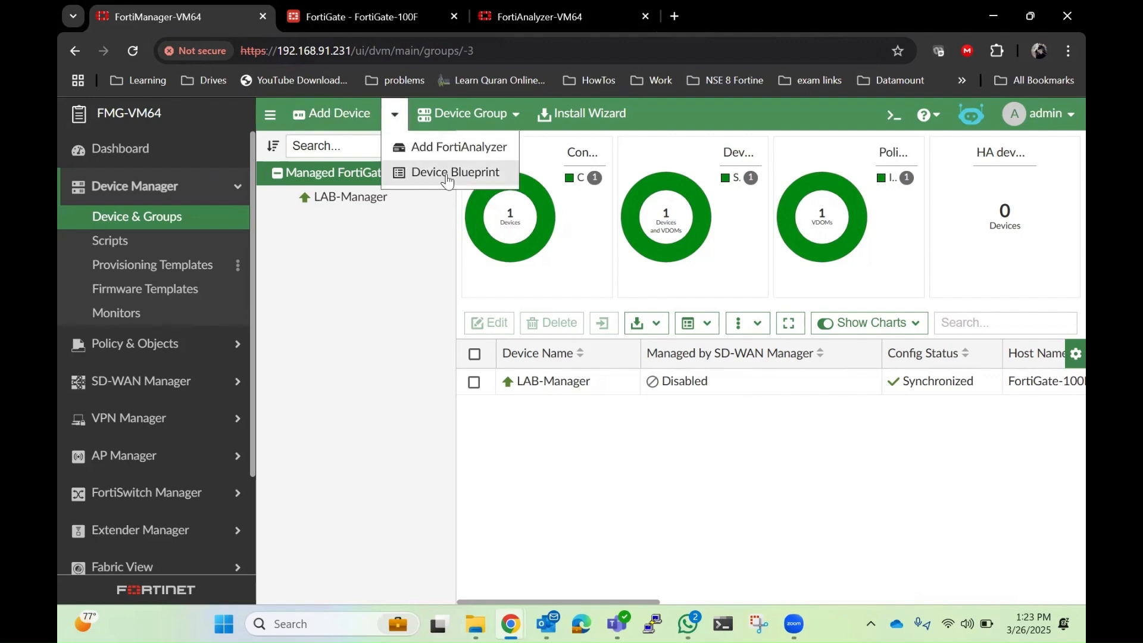
pyautogui.click(448, 146)
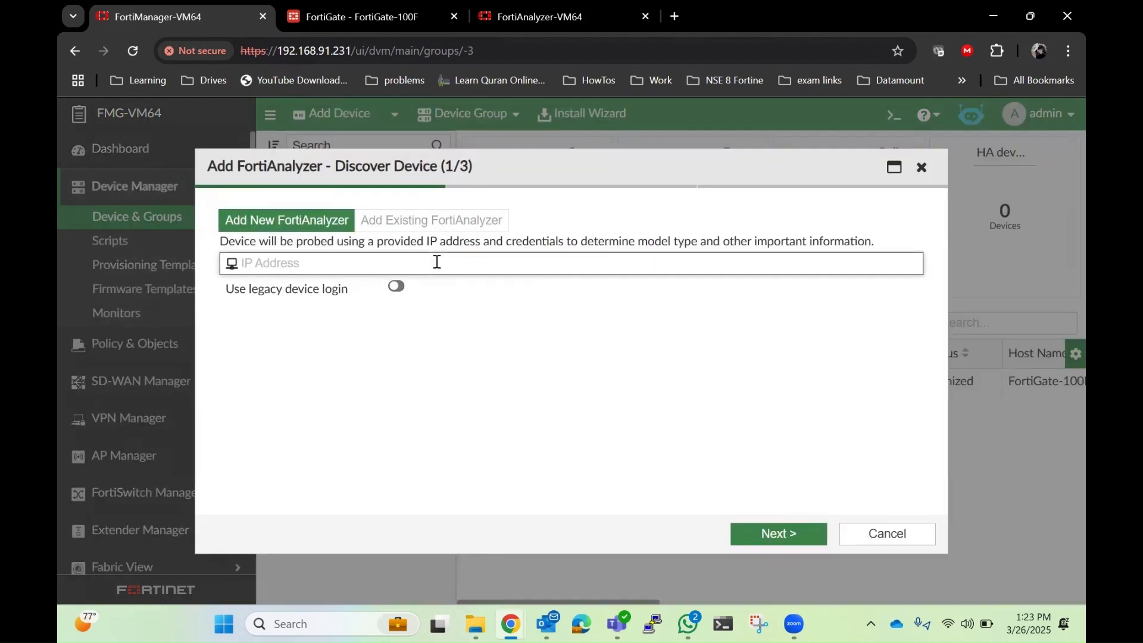
# Step: Copy the FortiAnalyzer's IP address from its browser tab and paste it into the IP Address field
pyautogui.click(1030, 16)
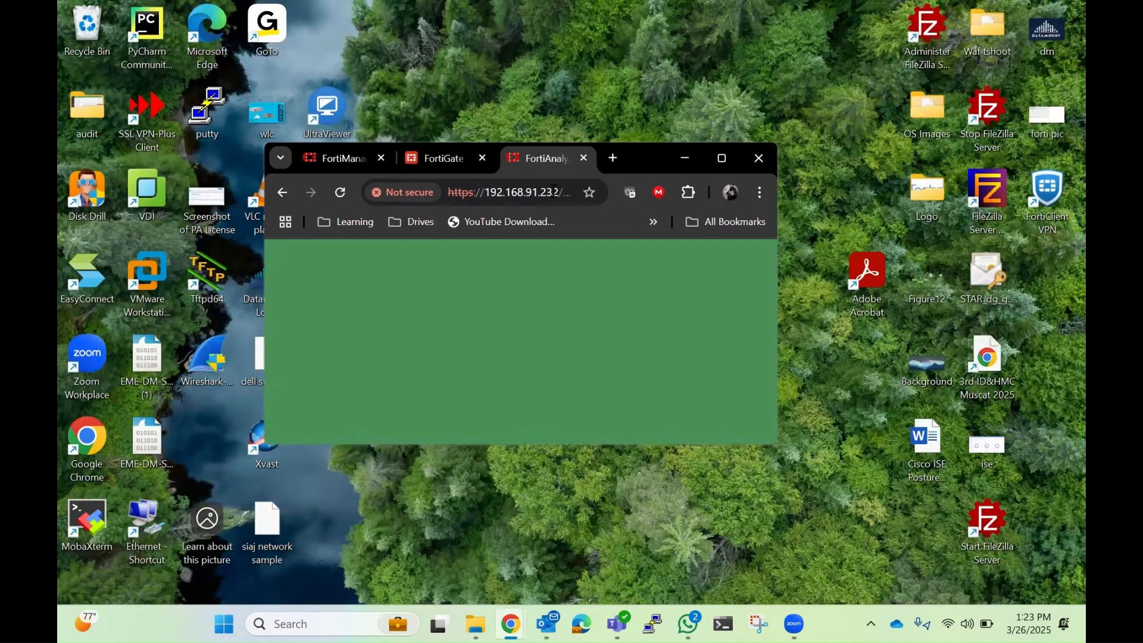
pyautogui.rightClick(496, 200)
pyautogui.hotkey('ctrl', 'c')
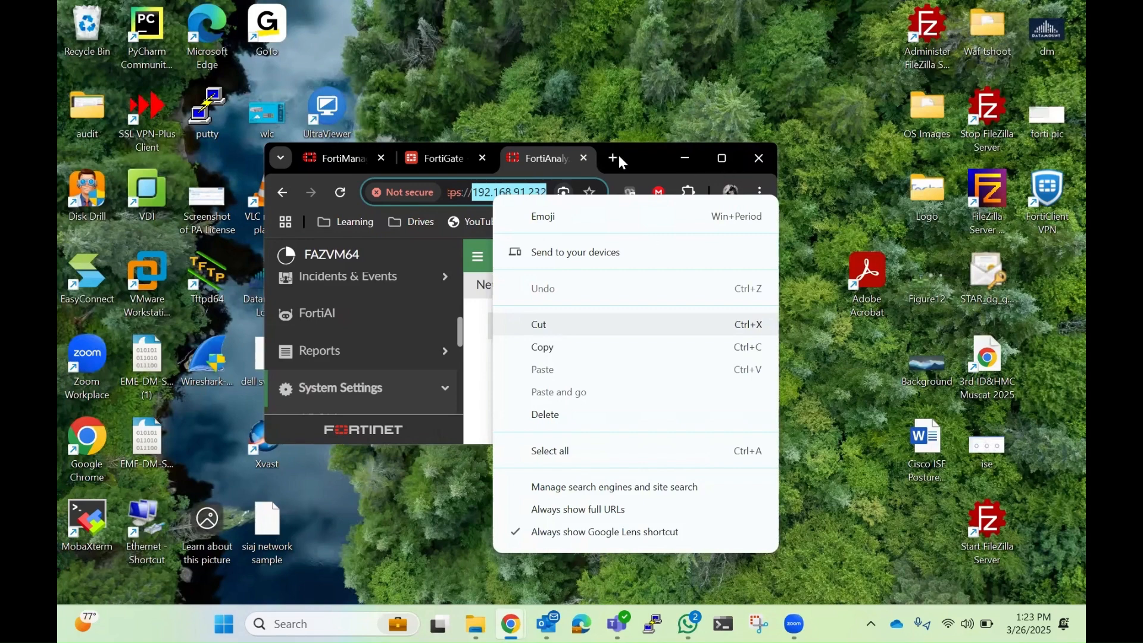
pyautogui.click(170, 12)
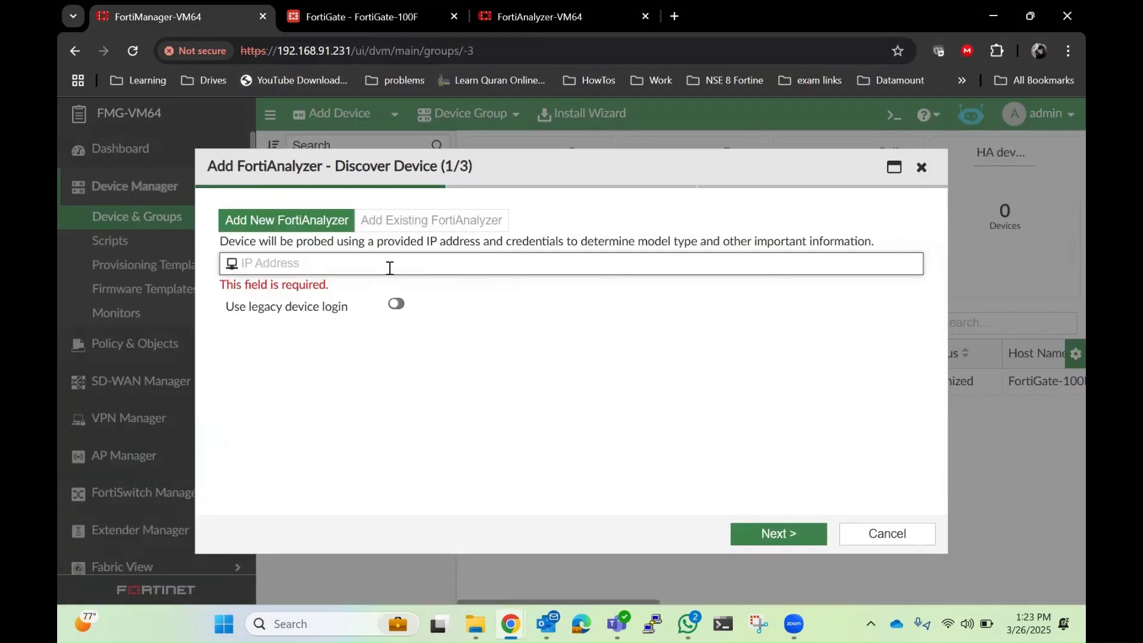
pyautogui.hotkey('ctrl', 'v')
# Step: Enable legacy device login, enter admin as user name and the account password, and continue
pyautogui.click(396, 287)
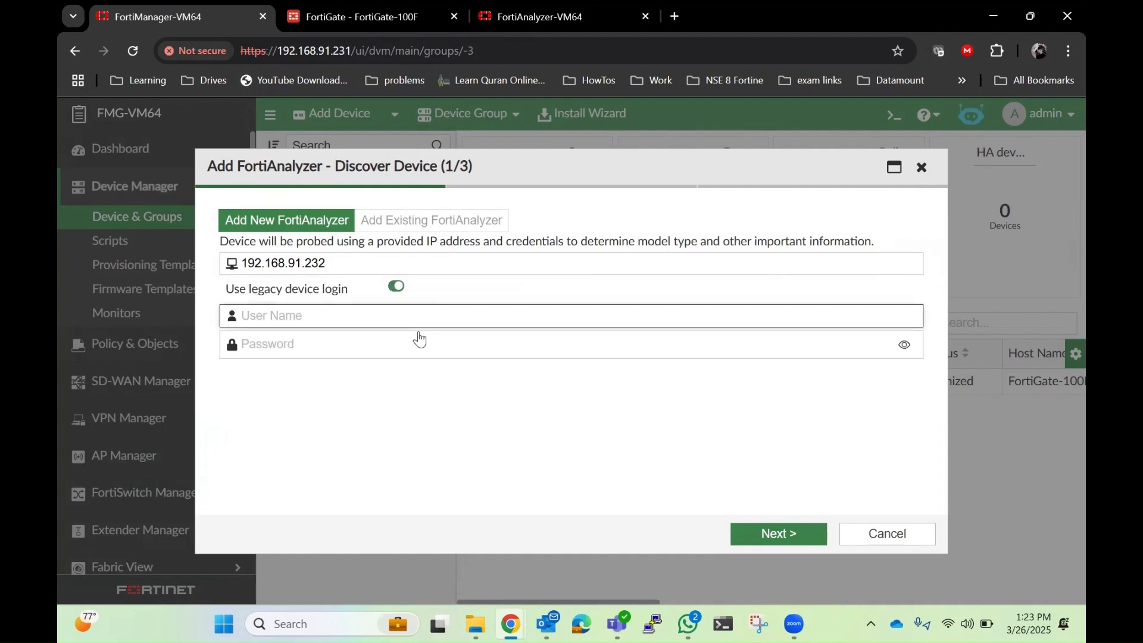
pyautogui.click(418, 318)
pyautogui.write('admin')
pyautogui.press('Tab')
pyautogui.write('a')
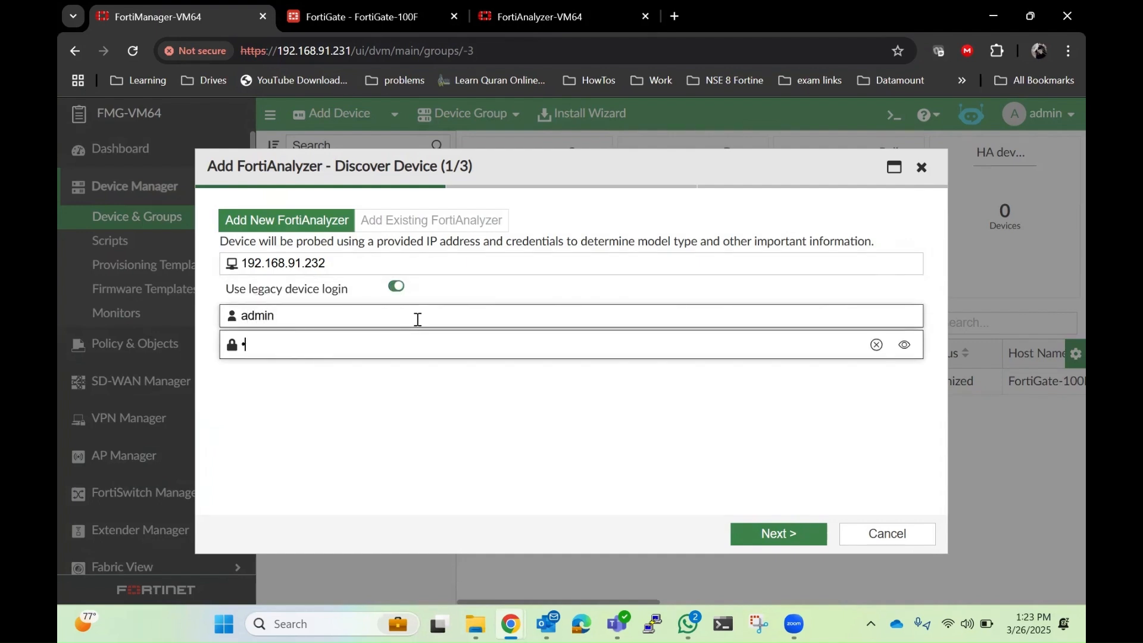
pyautogui.write('dmin@12345')
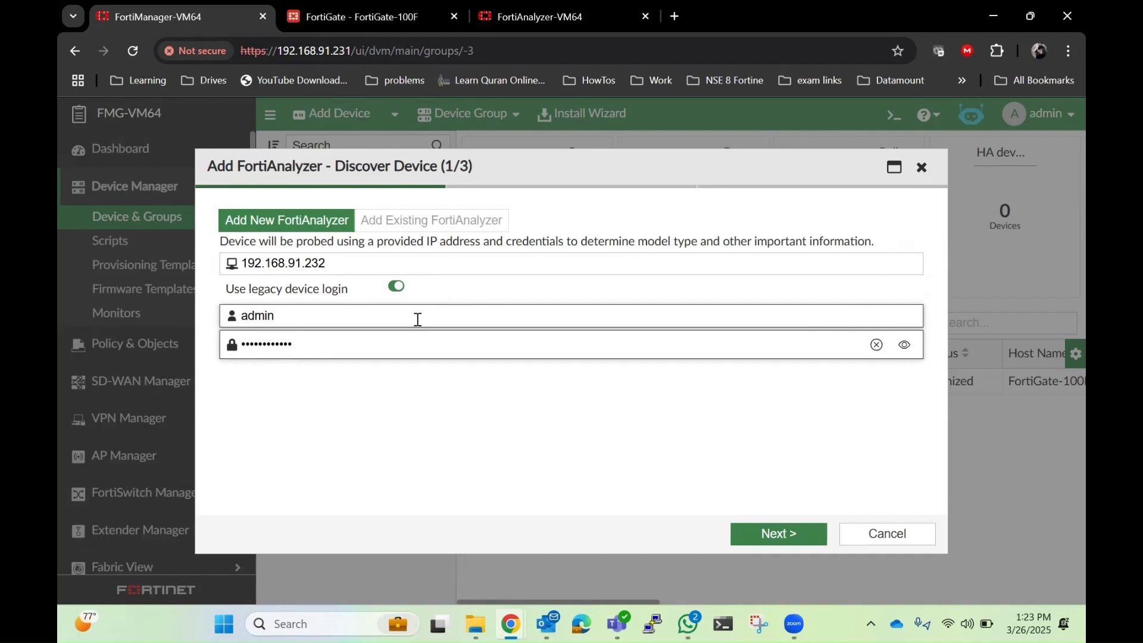
pyautogui.click(879, 344)
pyautogui.write('admin@123')
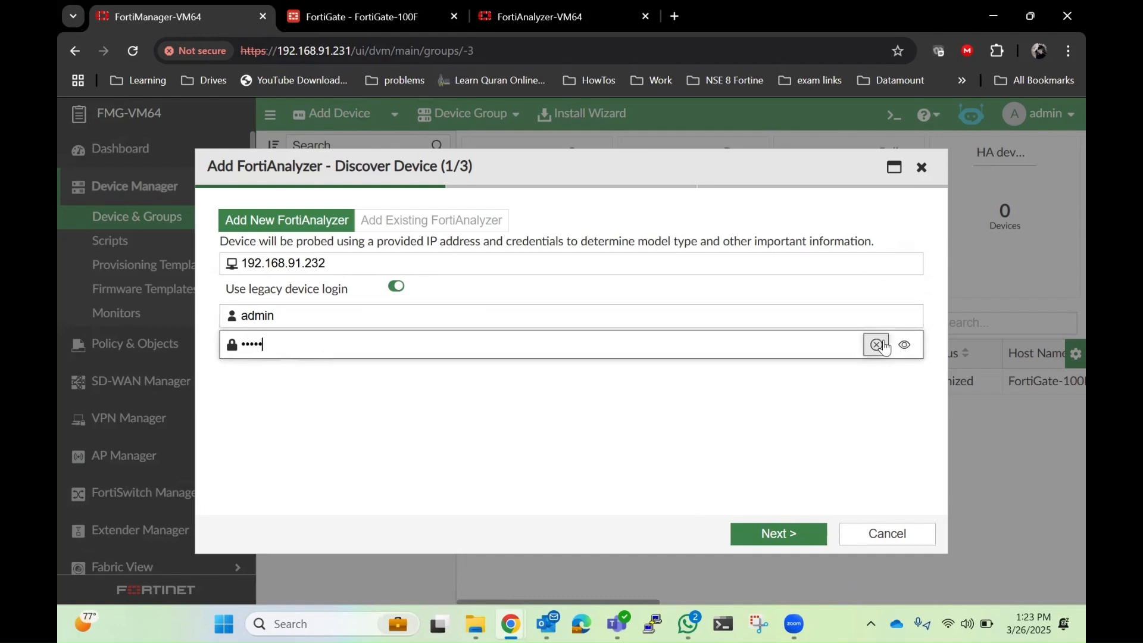
pyautogui.write('45')
pyautogui.click(783, 537)
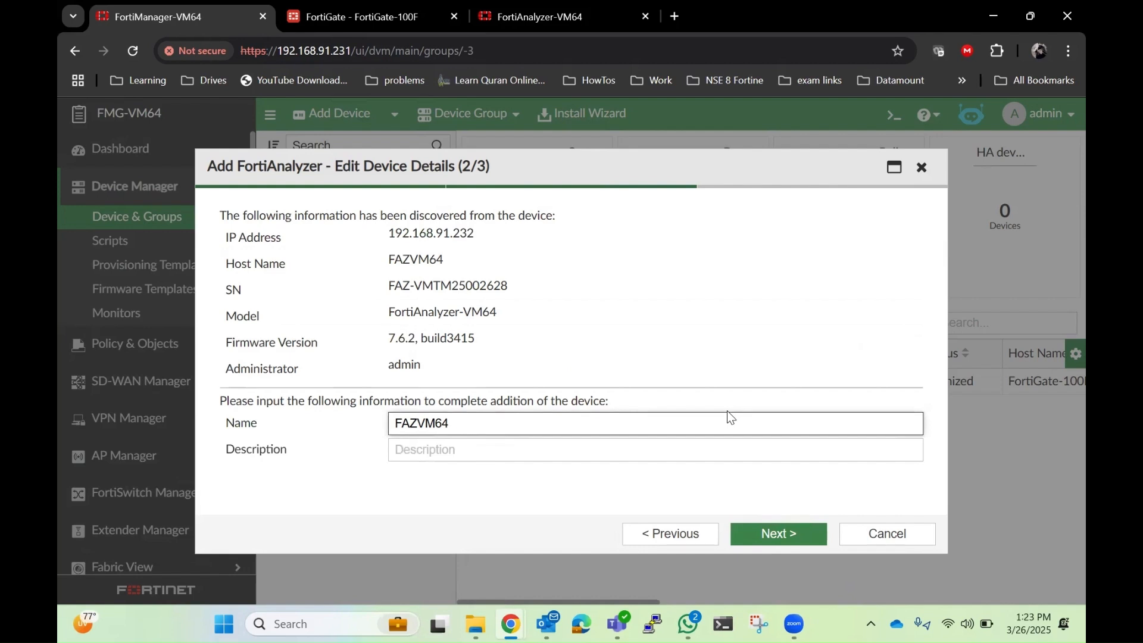
# Step: Name the FortiAnalyzer Lab_Analyzer and continue to validation
pyautogui.moveTo(227, 237); pyautogui.dragTo(573, 378)
pyautogui.moveTo(551, 421); pyautogui.dragTo(378, 423)
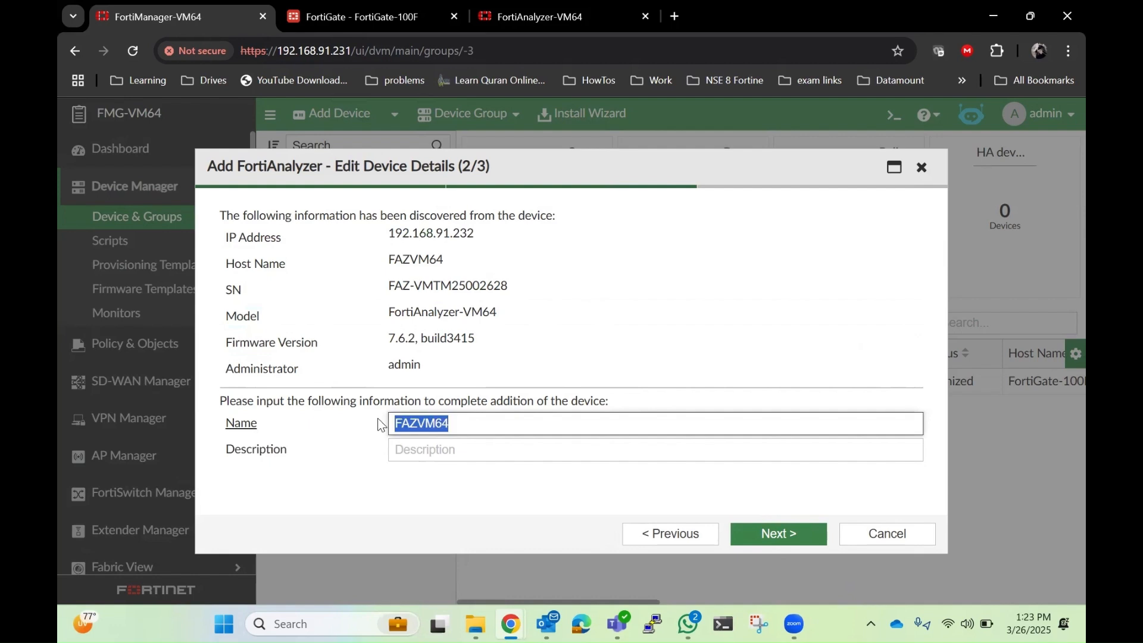
pyautogui.write('Lab')
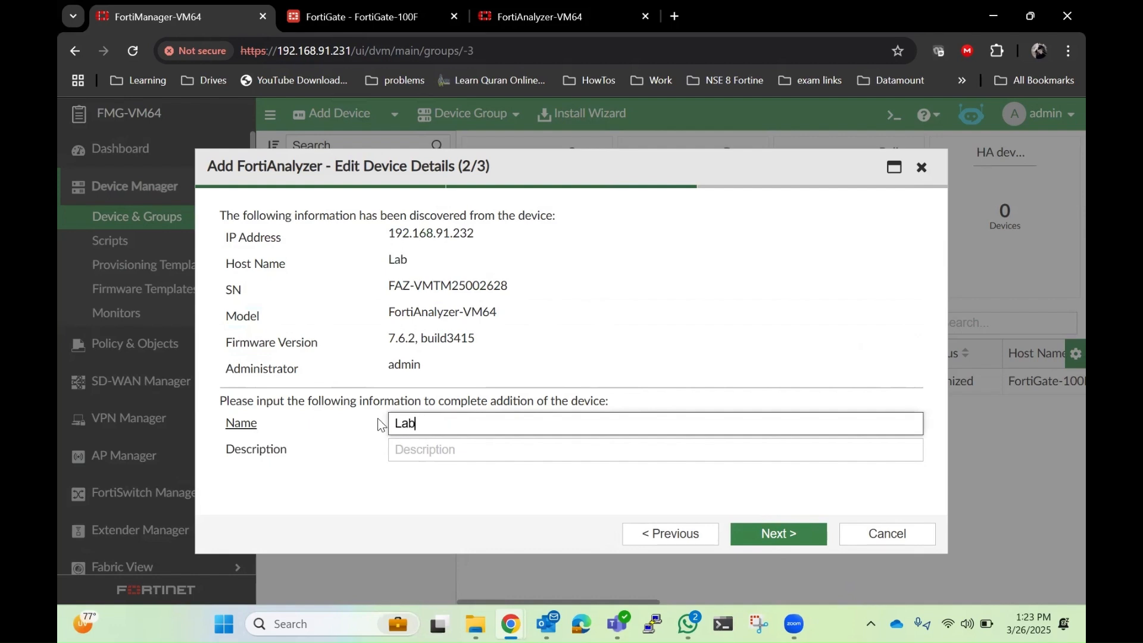
pyautogui.write('_Analyzer')
pyautogui.click(778, 533)
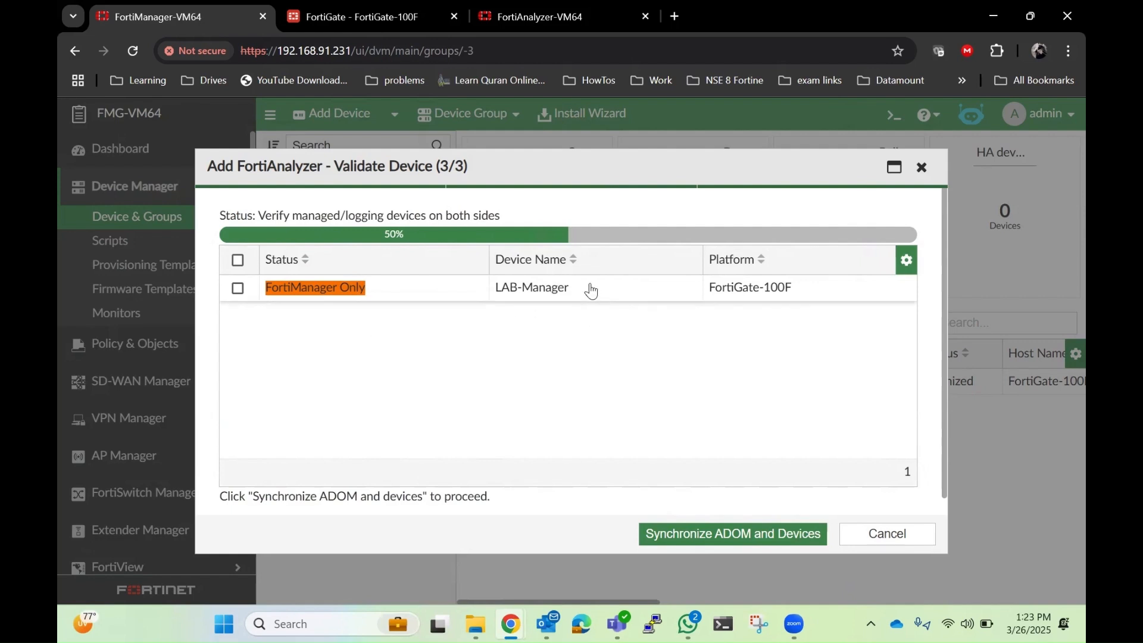
# Step: Synchronize the ADOM and devices, then finish adding the FortiAnalyzer
pyautogui.moveTo(372, 295); pyautogui.dragTo(256, 301)
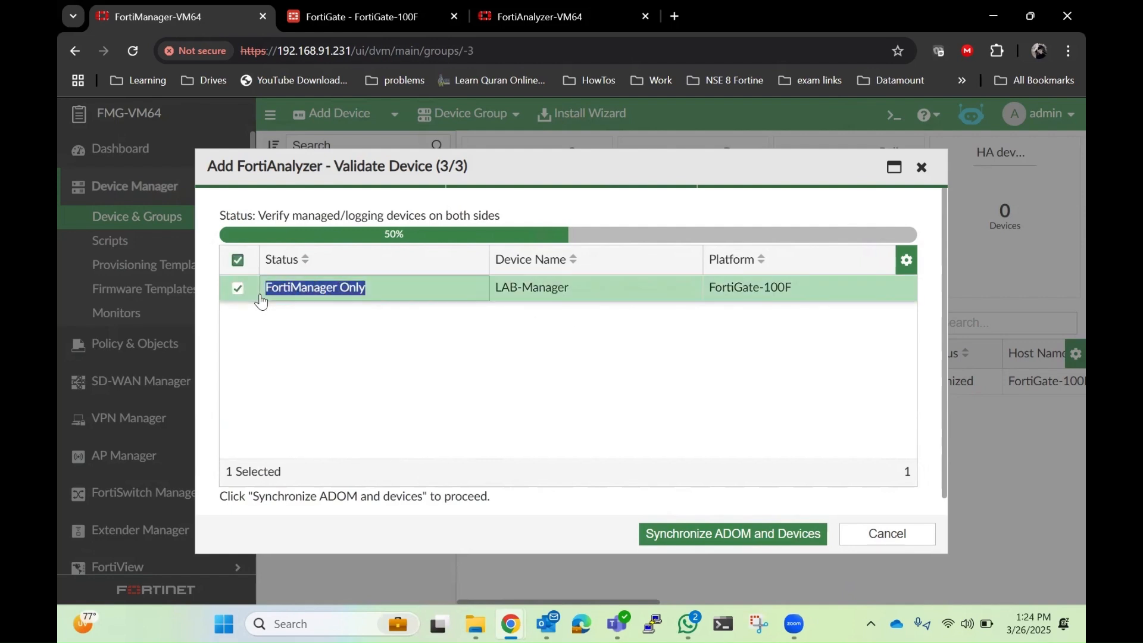
pyautogui.click(238, 288)
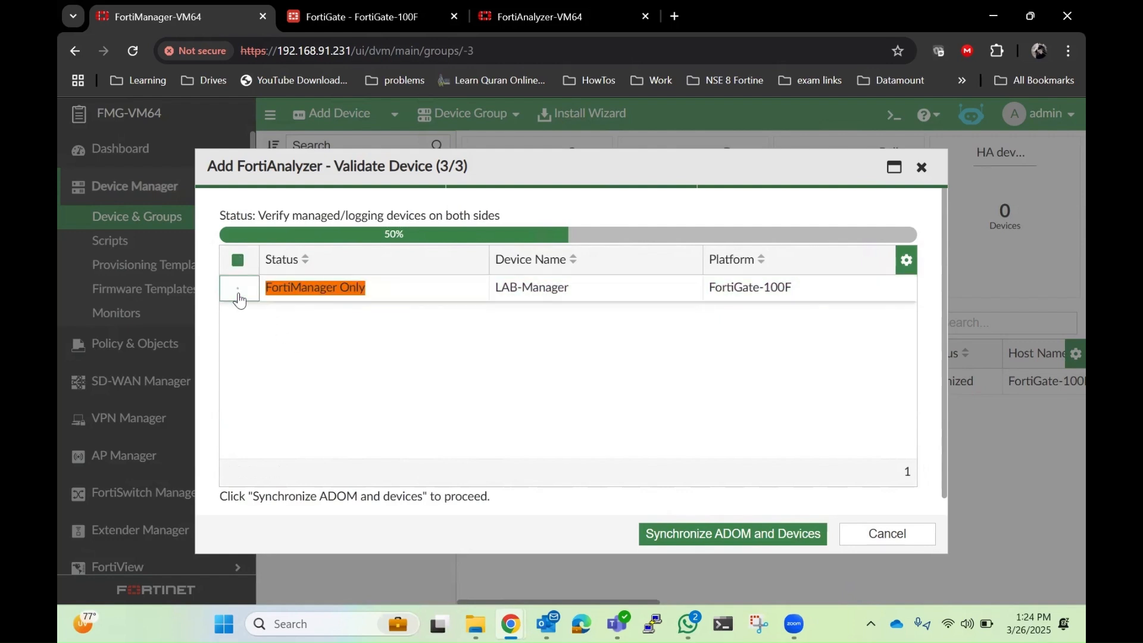
pyautogui.click(692, 538)
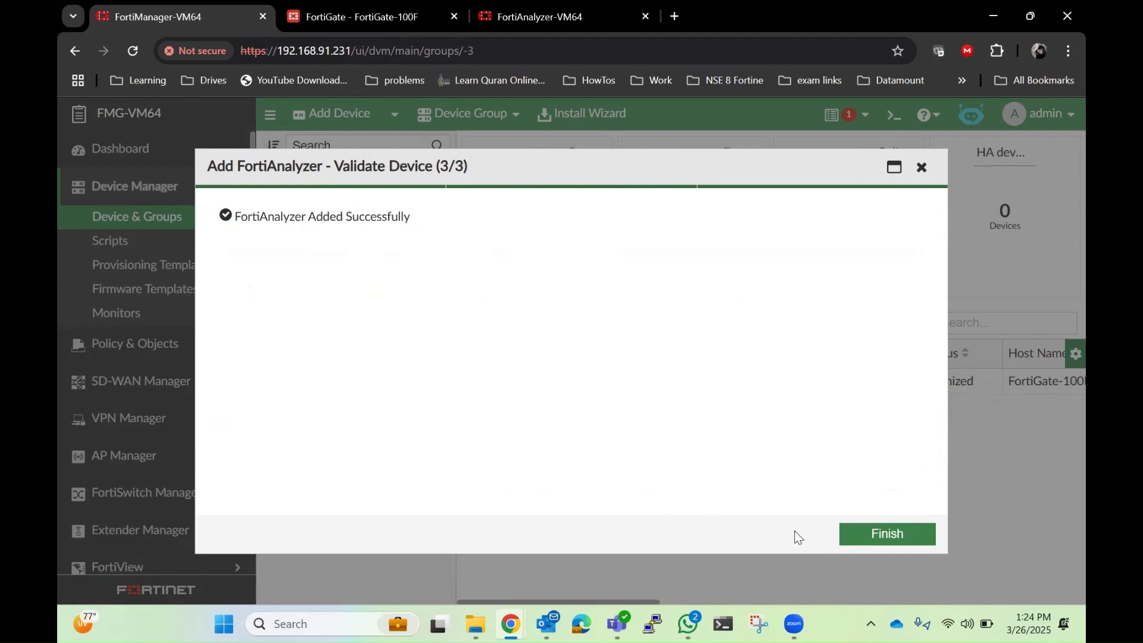
pyautogui.click(888, 538)
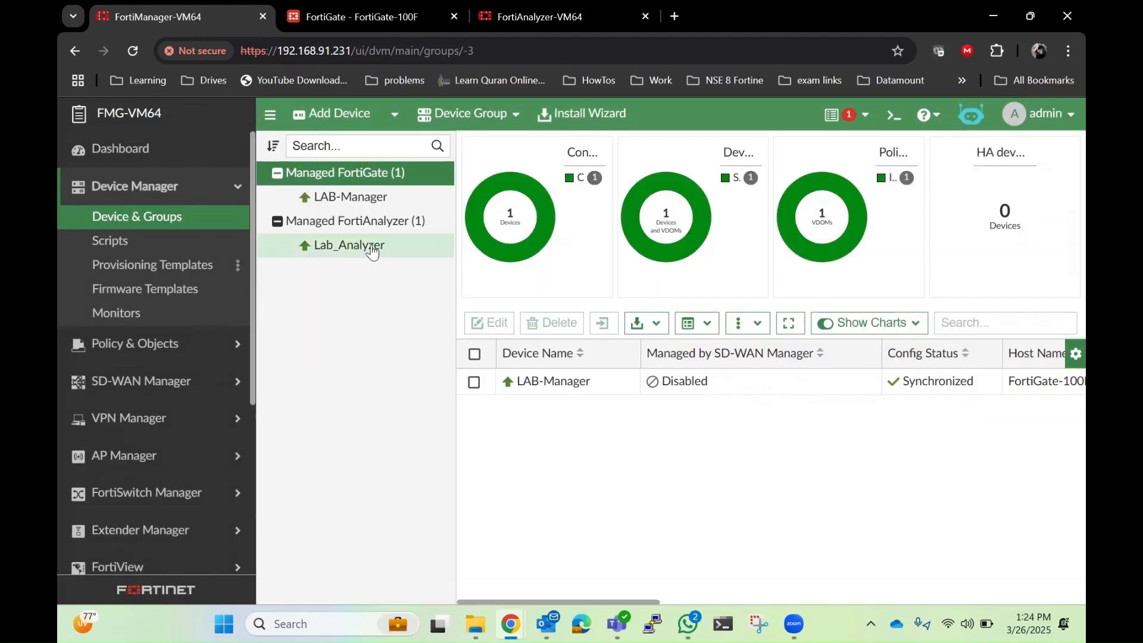
# Step: Review the managed FortiAnalyzer group, then open FortiAnalyzer's Device Manager logging devices
pyautogui.click(369, 222)
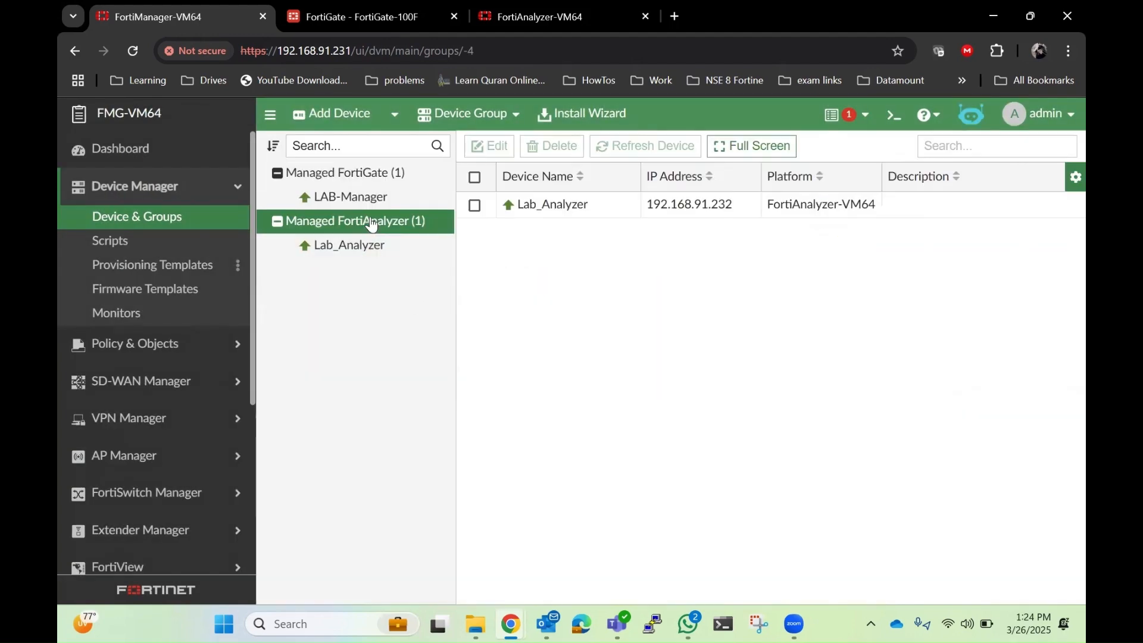
pyautogui.click(1031, 16)
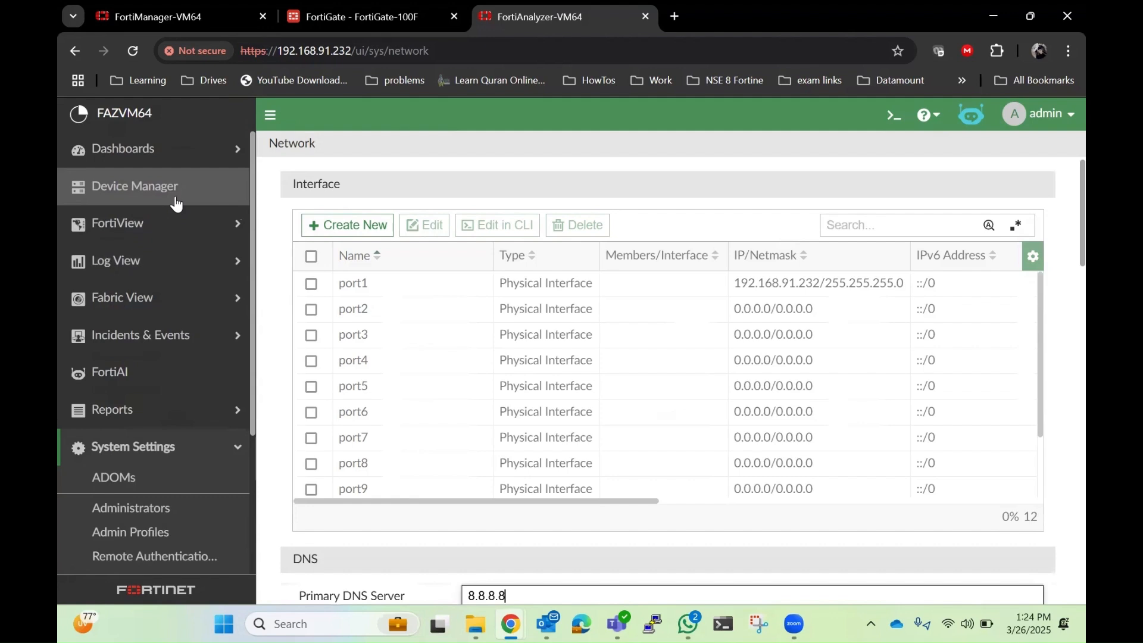
pyautogui.click(175, 198)
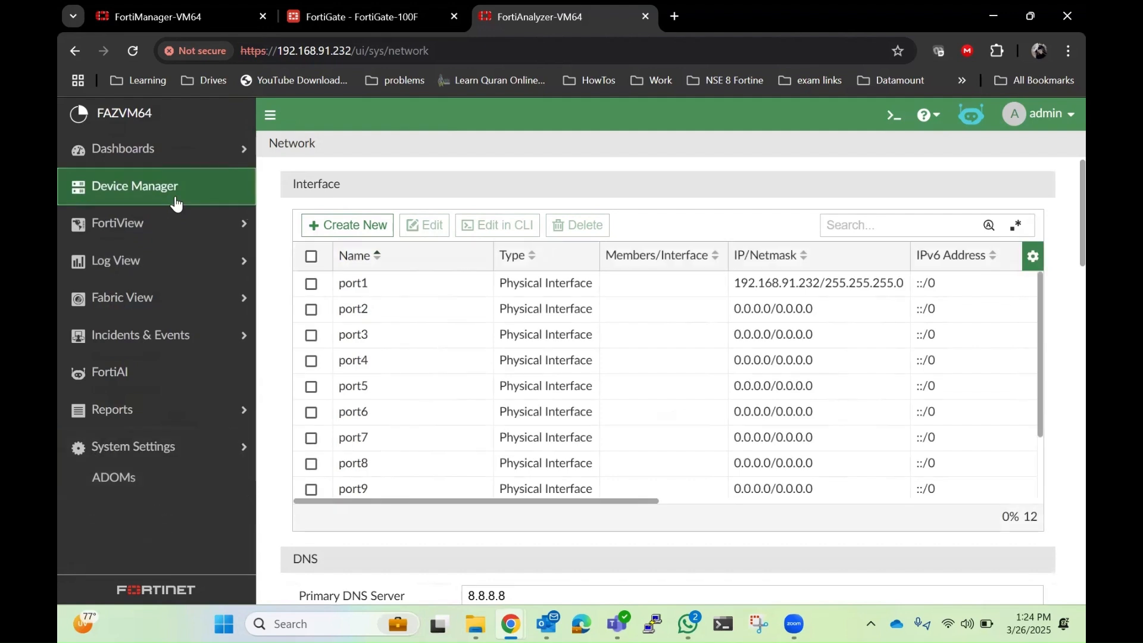
pyautogui.click(574, 380)
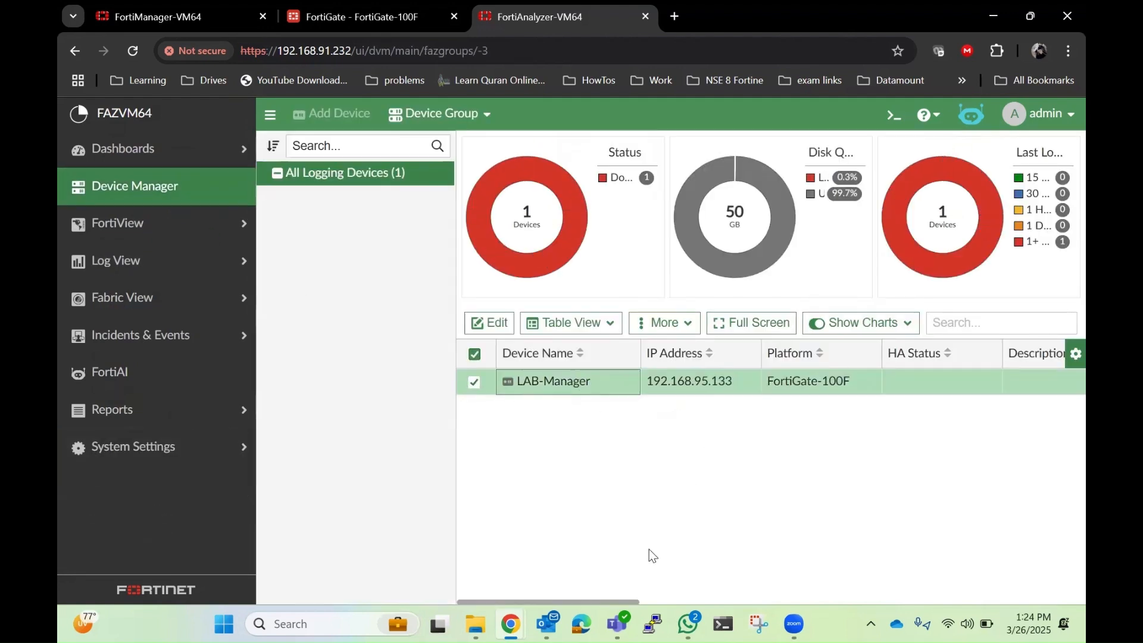
# Step: Examine the LAB-Manager logging device's details and status columns
pyautogui.moveTo(598, 599); pyautogui.dragTo(491, 573)
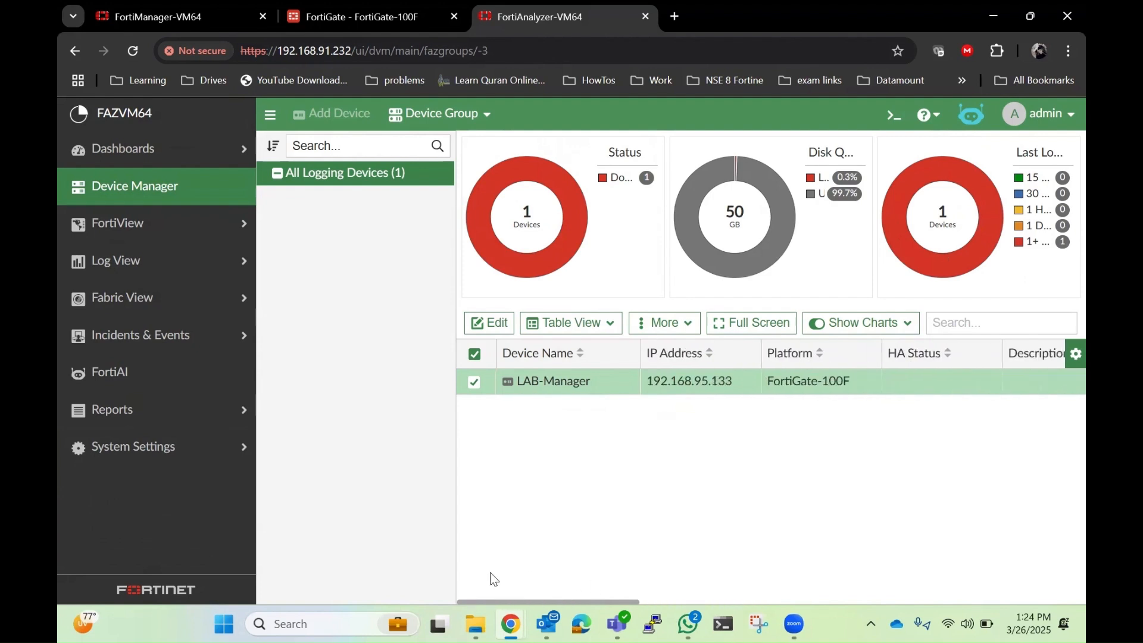
pyautogui.moveTo(590, 384); pyautogui.dragTo(514, 389)
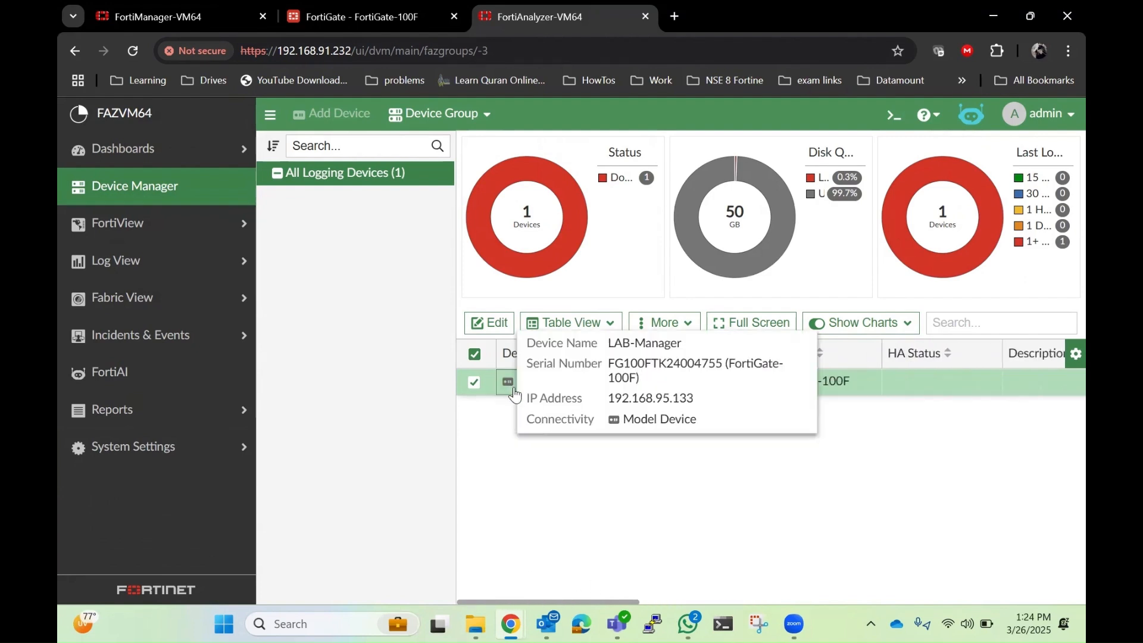
pyautogui.click(478, 433)
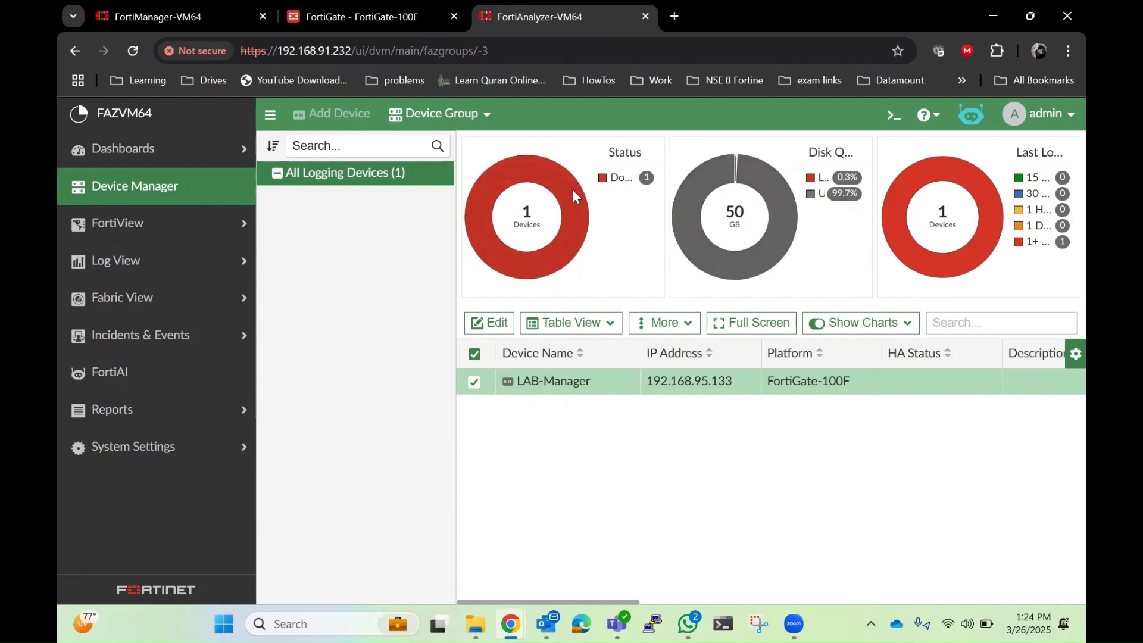
pyautogui.moveTo(601, 602); pyautogui.dragTo(836, 603)
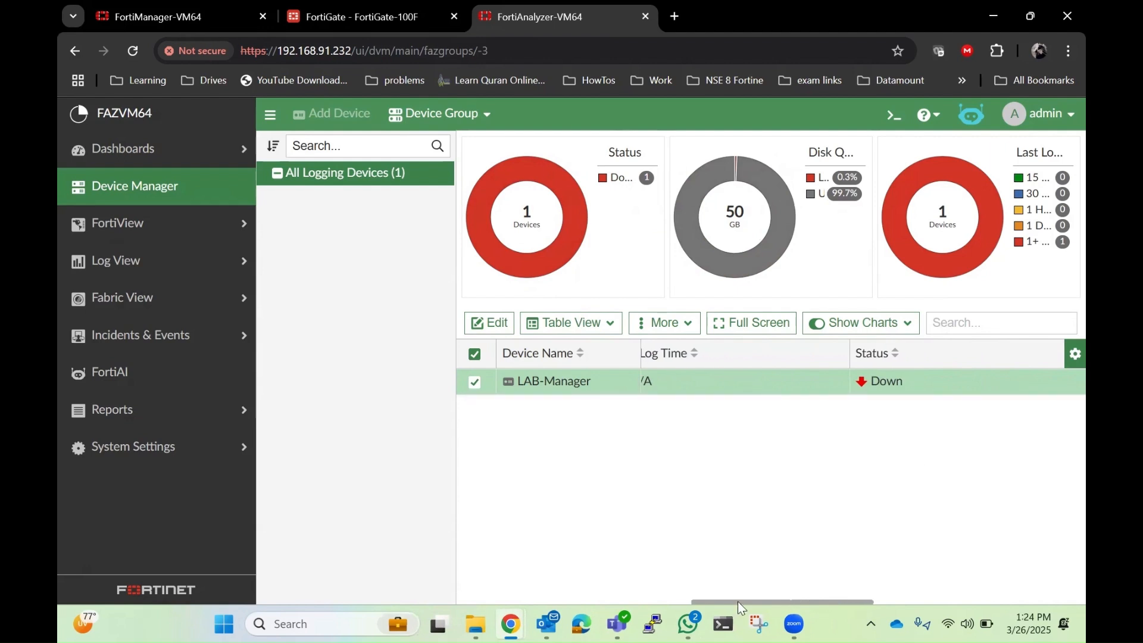
pyautogui.moveTo(735, 602); pyautogui.dragTo(493, 579)
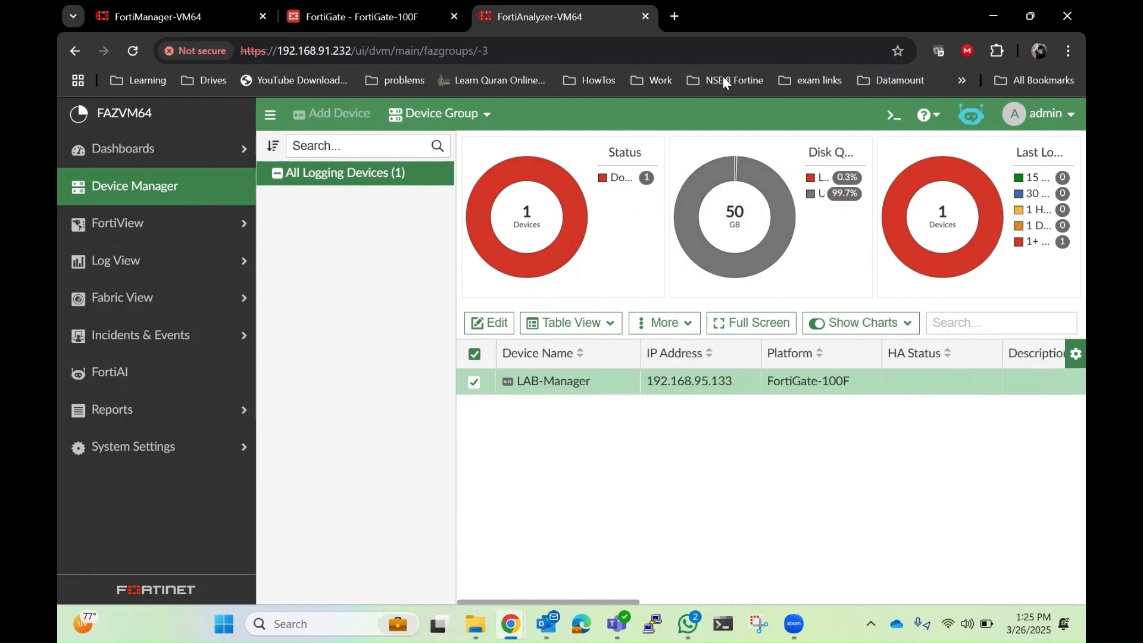
# Step: In FortiManager, open the LAB-Manager FortiGate's Log Settings
pyautogui.click(180, 23)
pyautogui.click(351, 196)
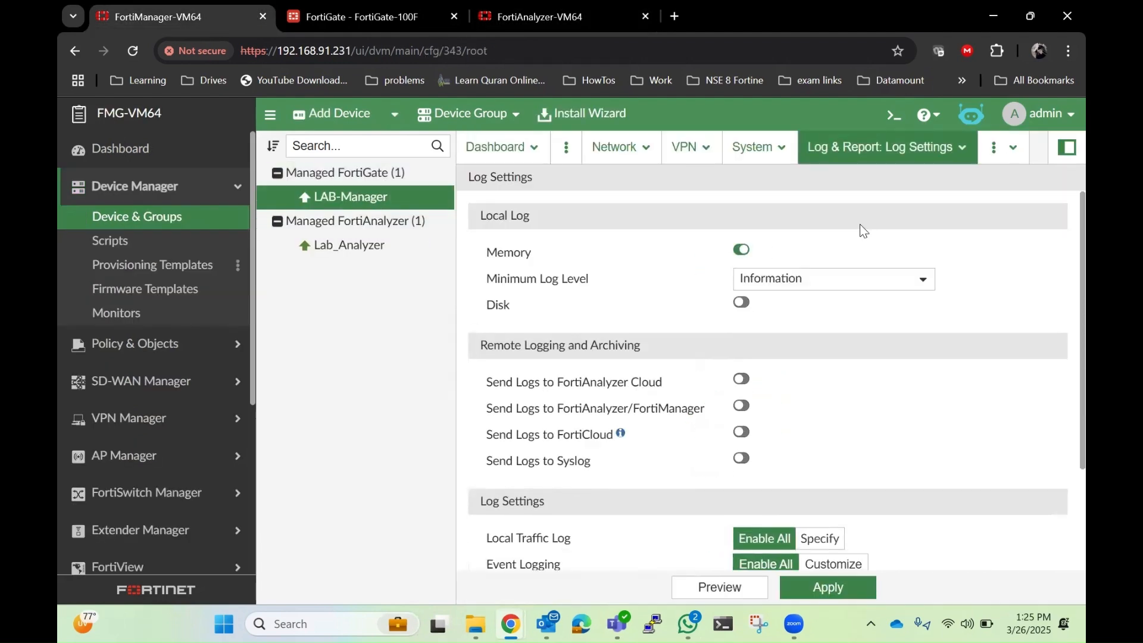
# Step: View the LAB-Manager dashboard summary, then return to its Log & Report Log Settings
pyautogui.click(519, 153)
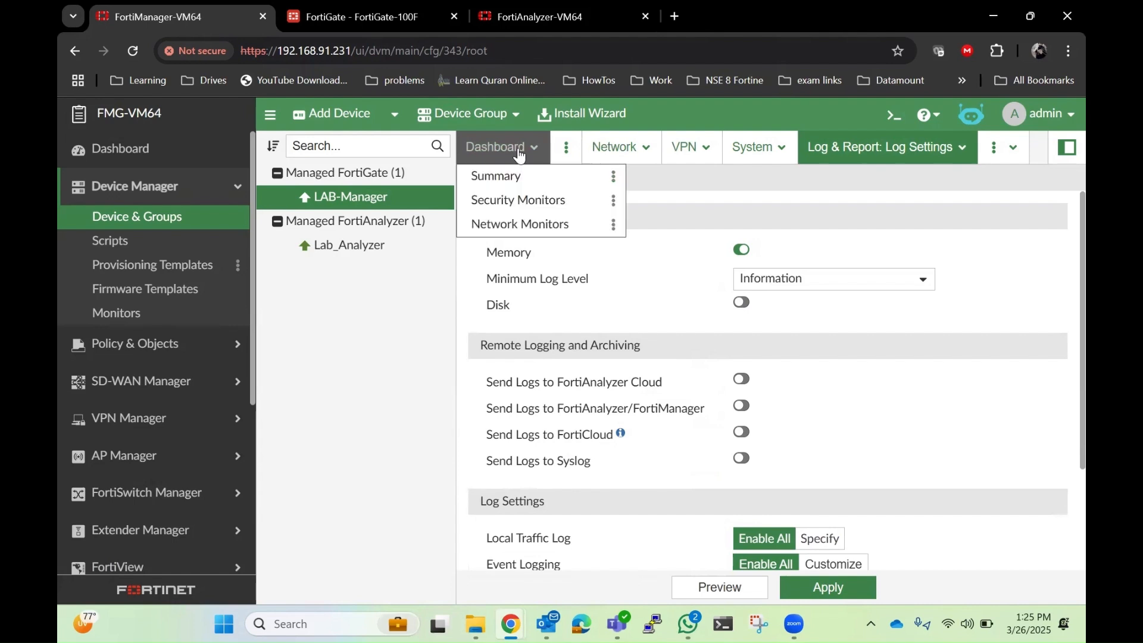
pyautogui.click(499, 175)
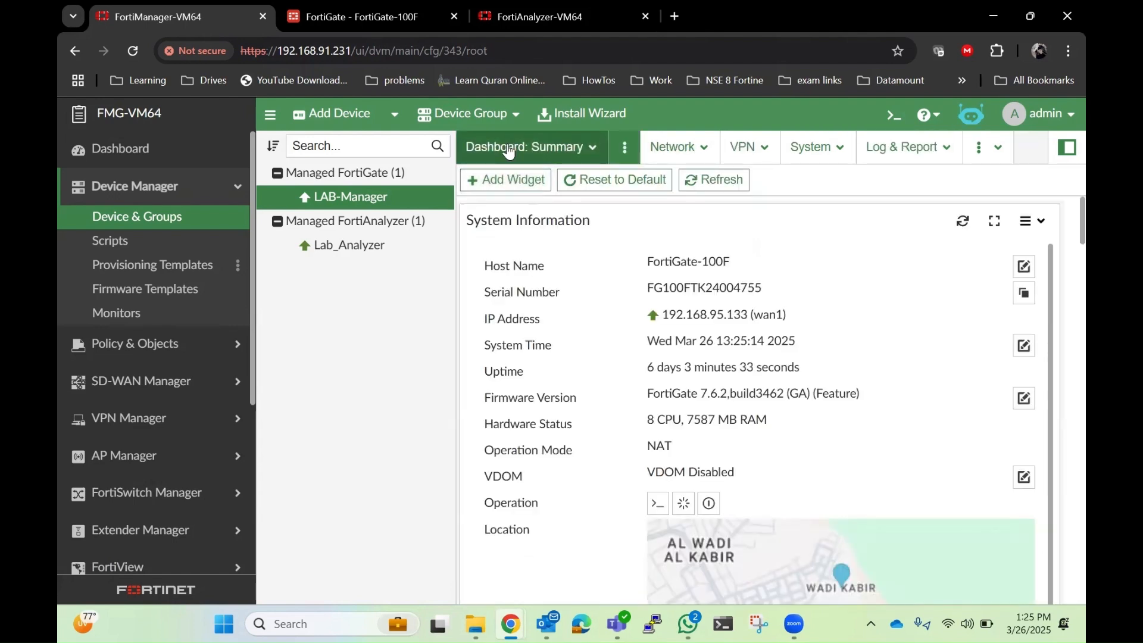
pyautogui.click(384, 174)
pyautogui.click(387, 201)
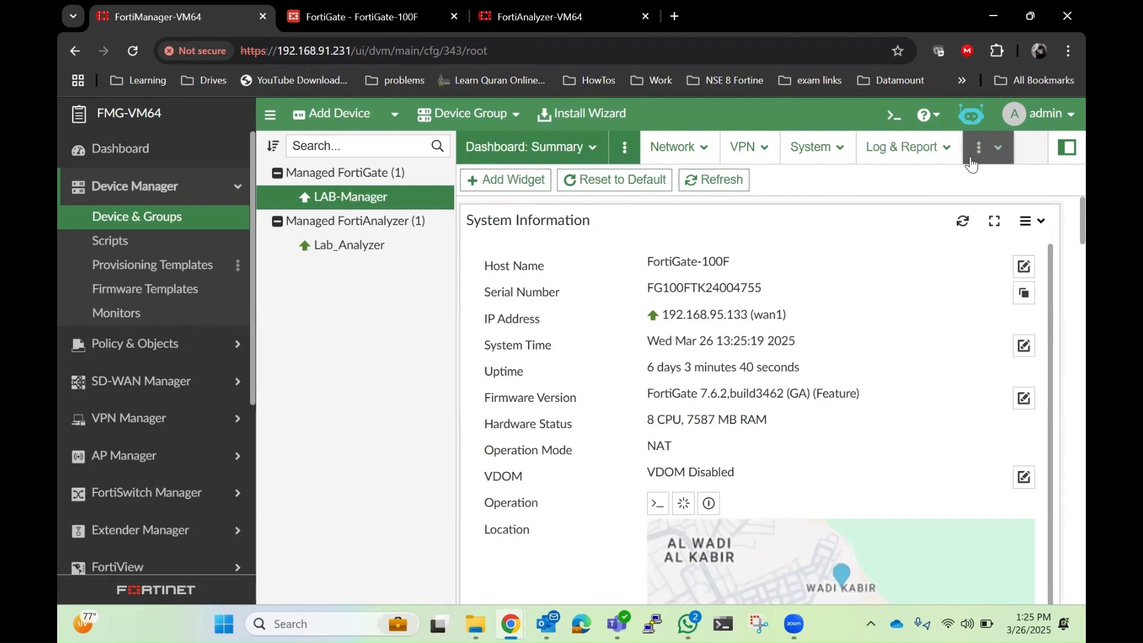
pyautogui.click(950, 152)
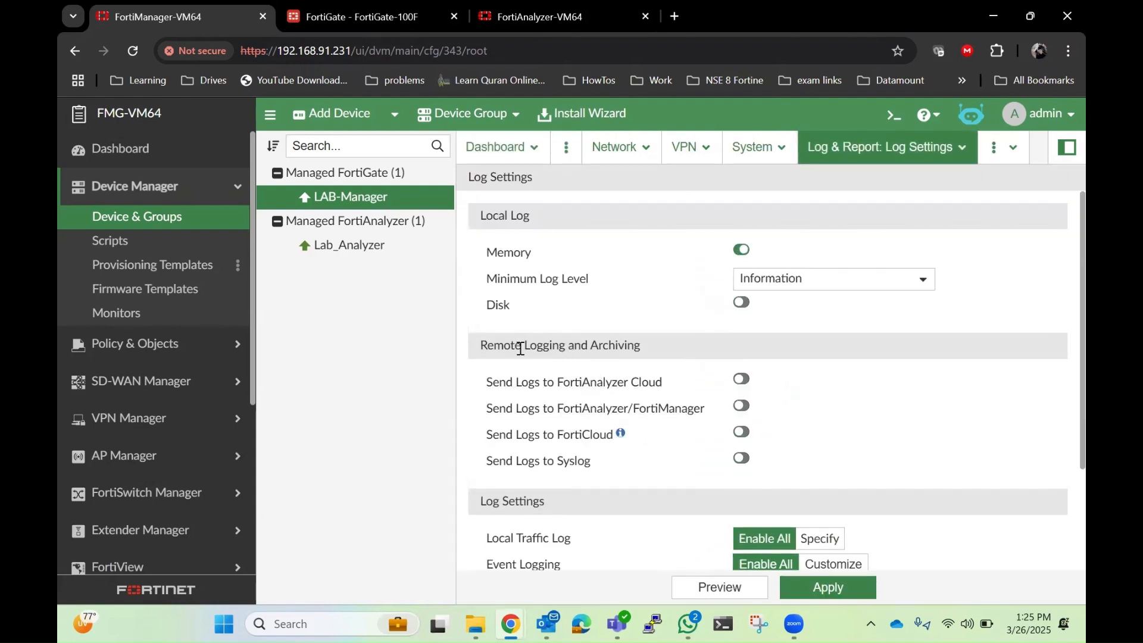
# Step: Enable sending logs to FortiAnalyzer/FortiManager with managed FortiAnalyzer IP 192.168.91.232 and apply the log settings
pyautogui.moveTo(648, 347); pyautogui.dragTo(479, 347)
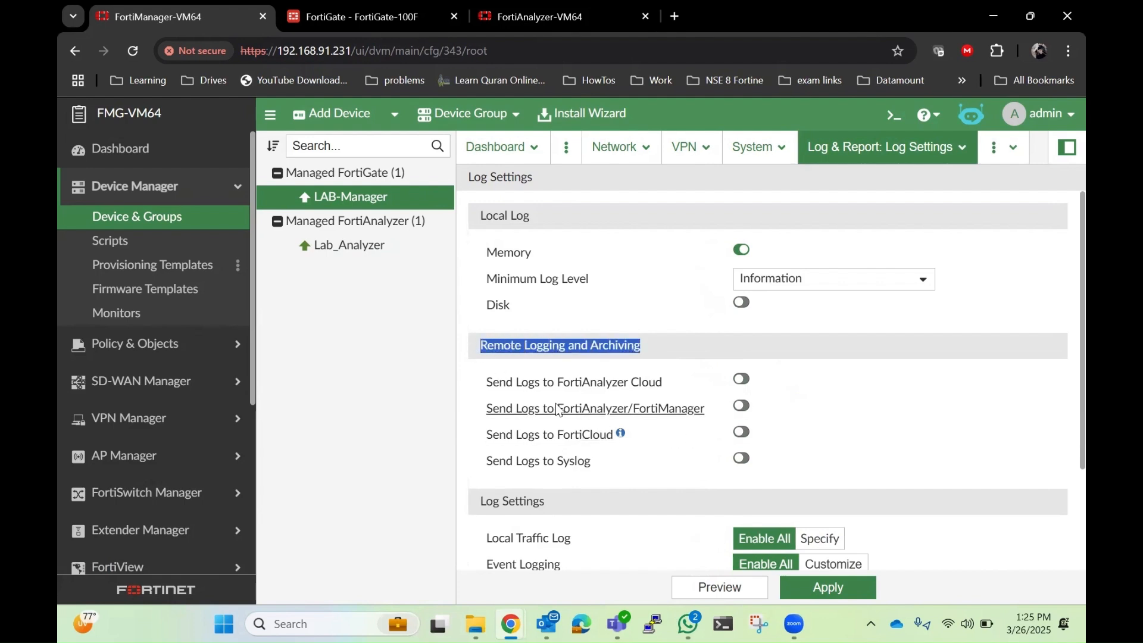
pyautogui.click(741, 406)
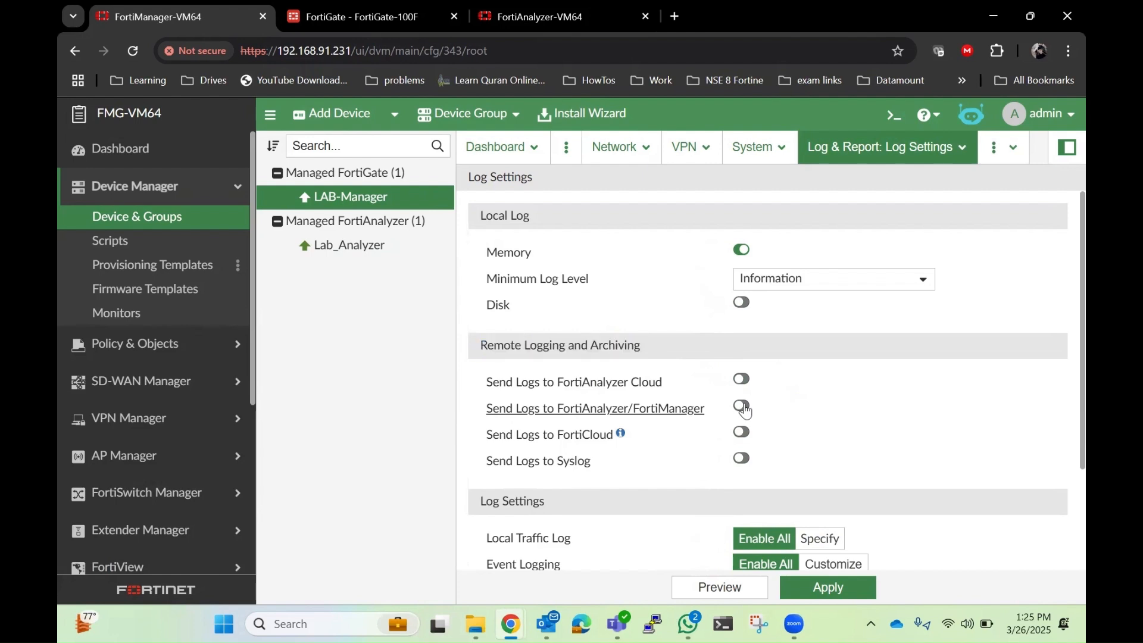
pyautogui.click(783, 432)
pyautogui.write('192.168.91.232')
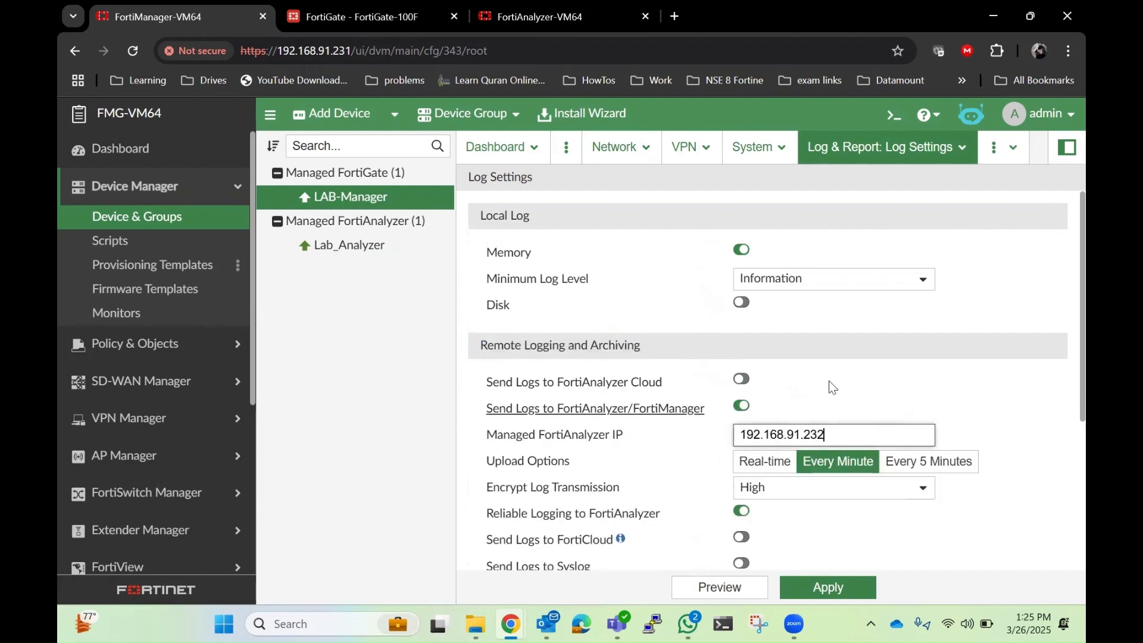
pyautogui.scroll(-3, 843, 375)
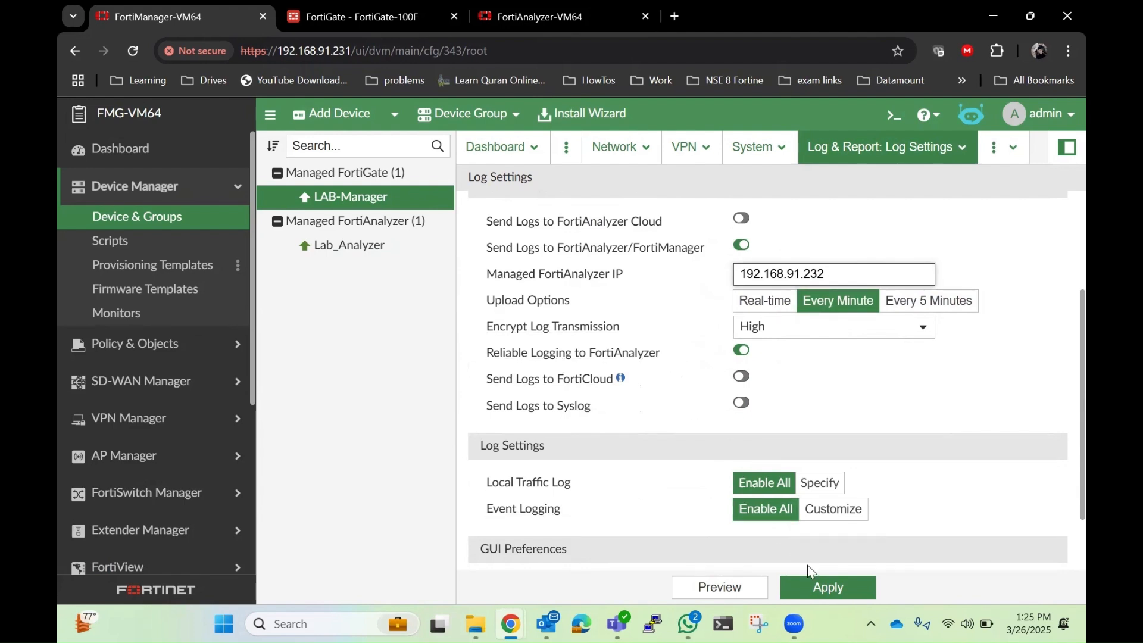
pyautogui.click(820, 586)
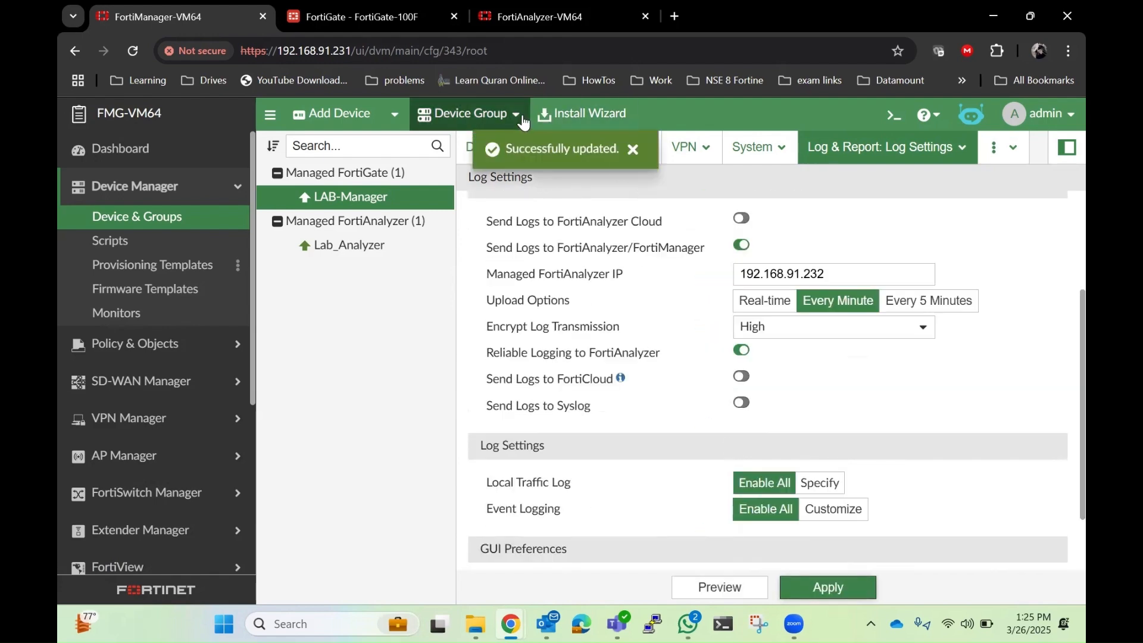
# Step: Run the Install Wizard to install device settings only to LAB-Manager and finish
pyautogui.click(560, 117)
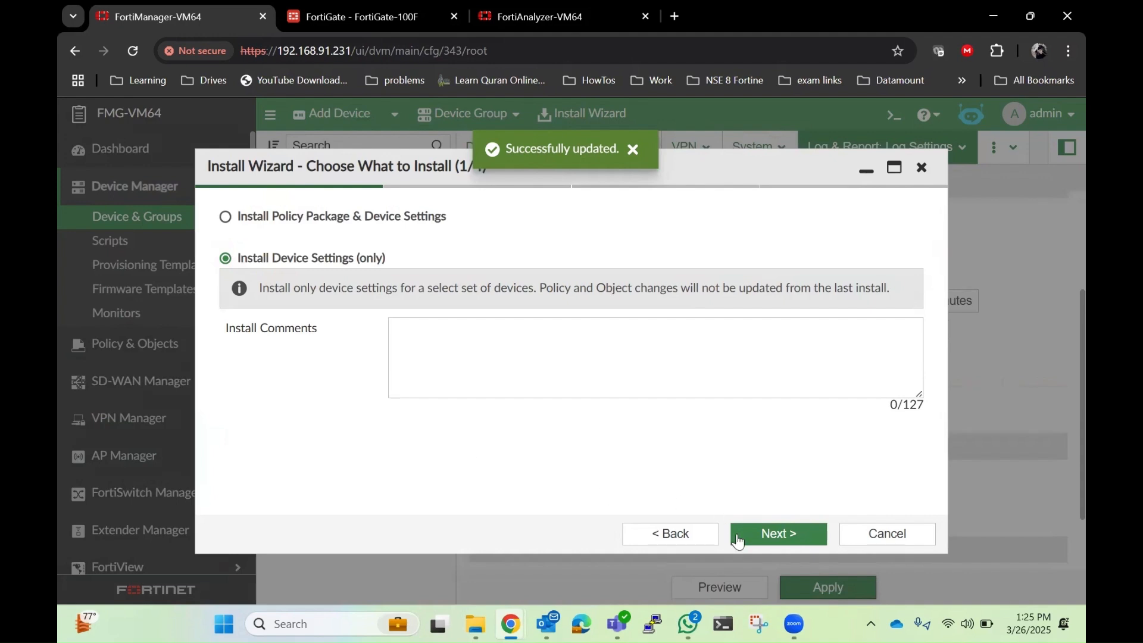
pyautogui.click(772, 542)
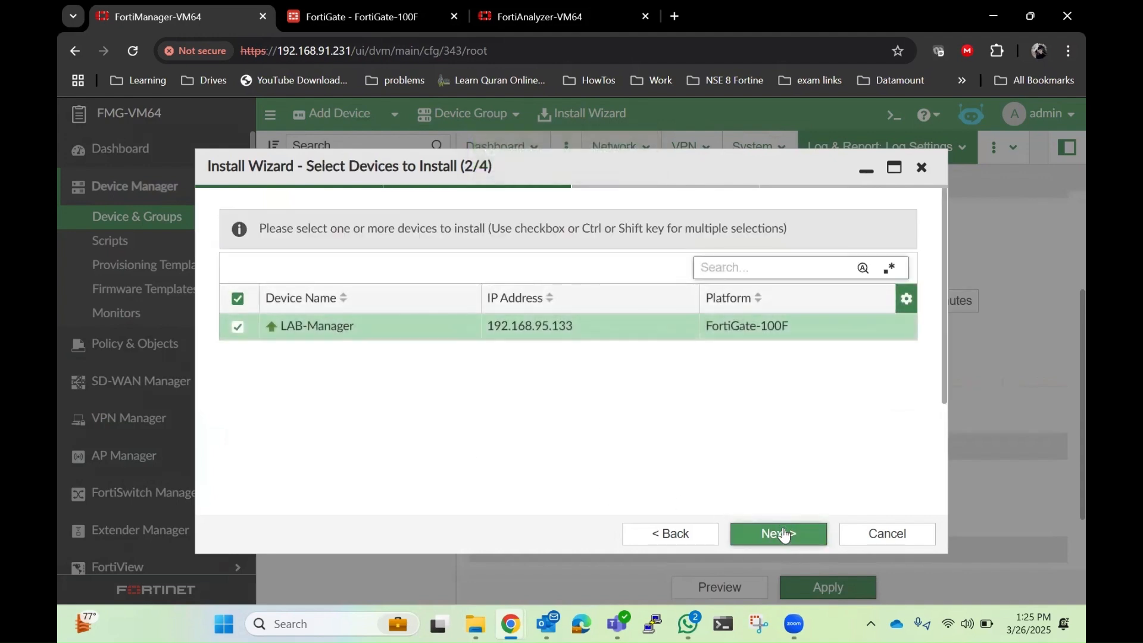
pyautogui.click(779, 536)
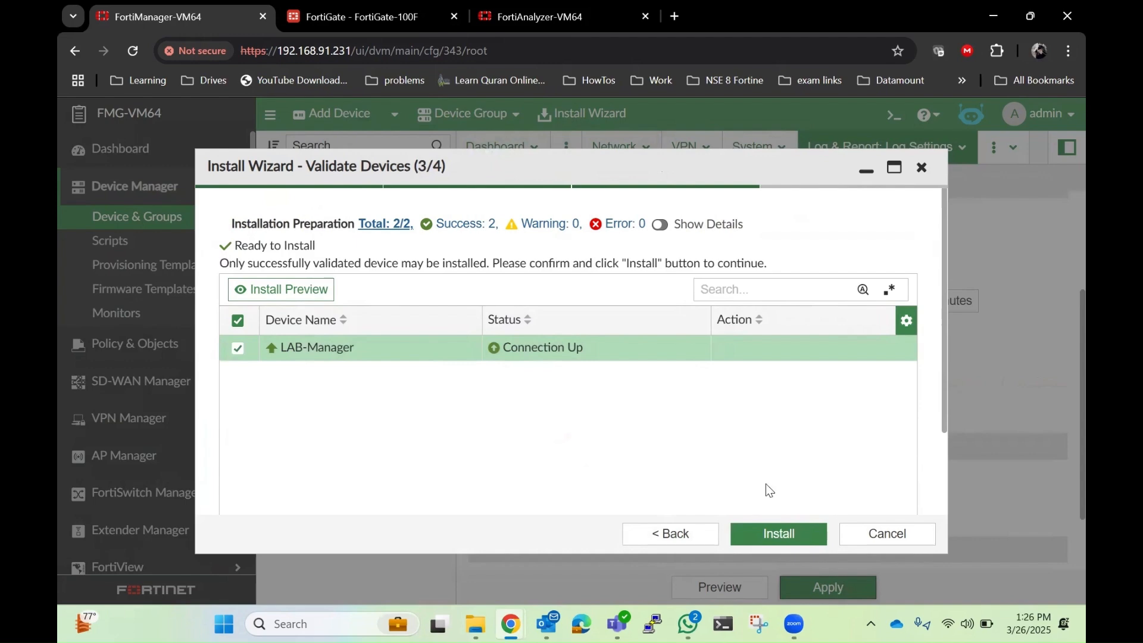
pyautogui.click(793, 534)
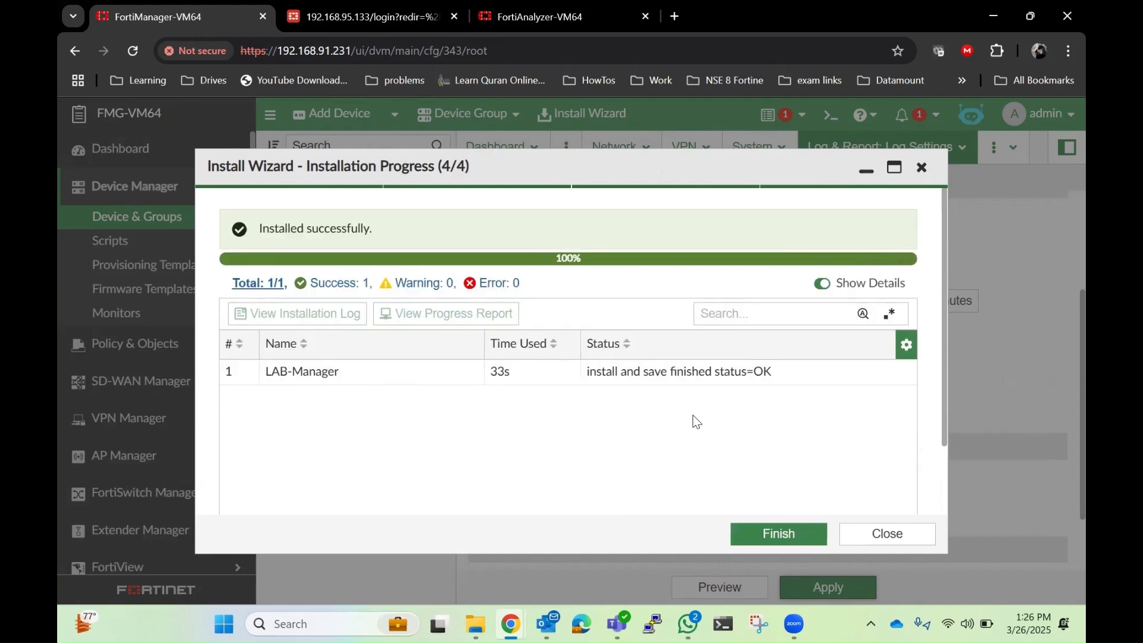
pyautogui.click(779, 535)
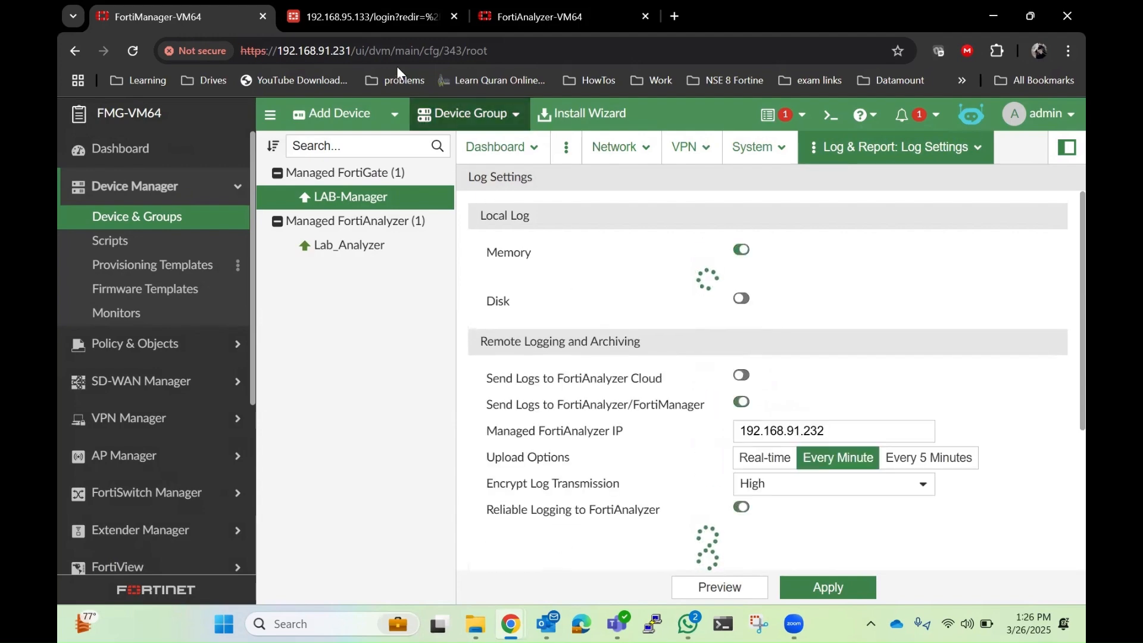
# Step: Switch to the FortiGate tab, sign in as the admin user with the account password, and log in read-only
pyautogui.click(359, 20)
pyautogui.click(206, 19)
pyautogui.click(310, 21)
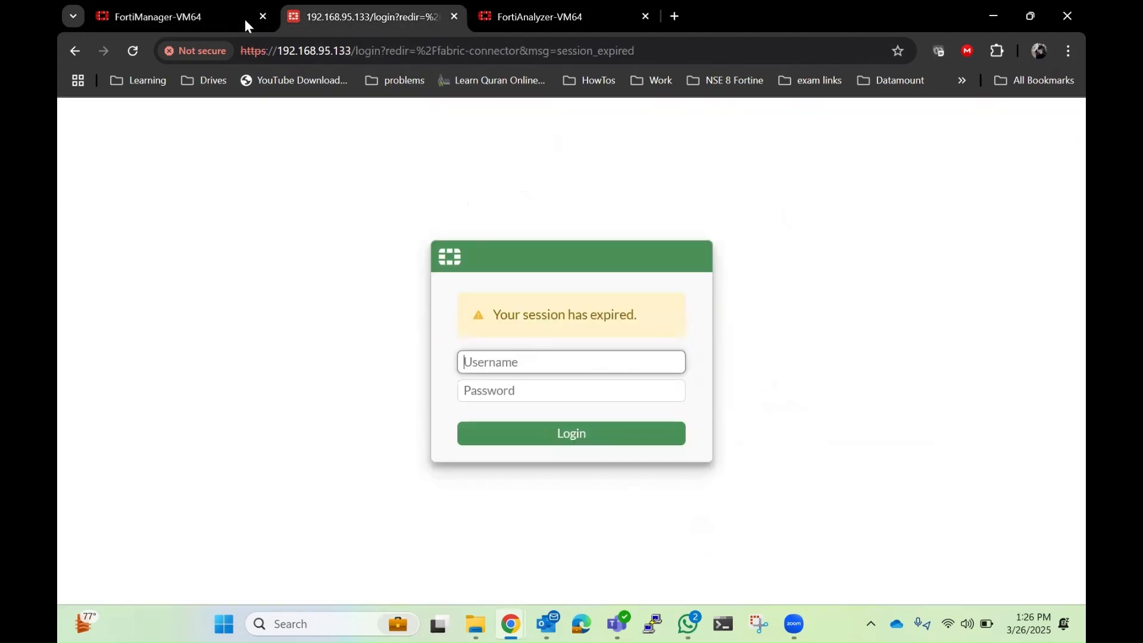
pyautogui.click(134, 49)
pyautogui.write('admin')
pyautogui.press('Tab')
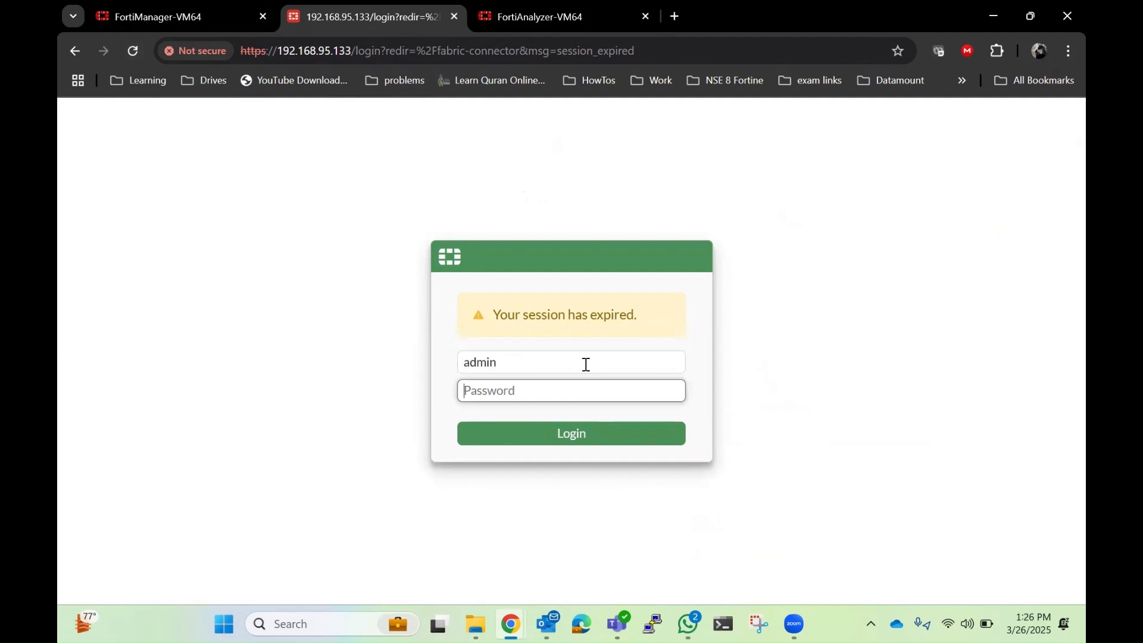
pyautogui.write('••••••••••••')
pyautogui.press('Return')
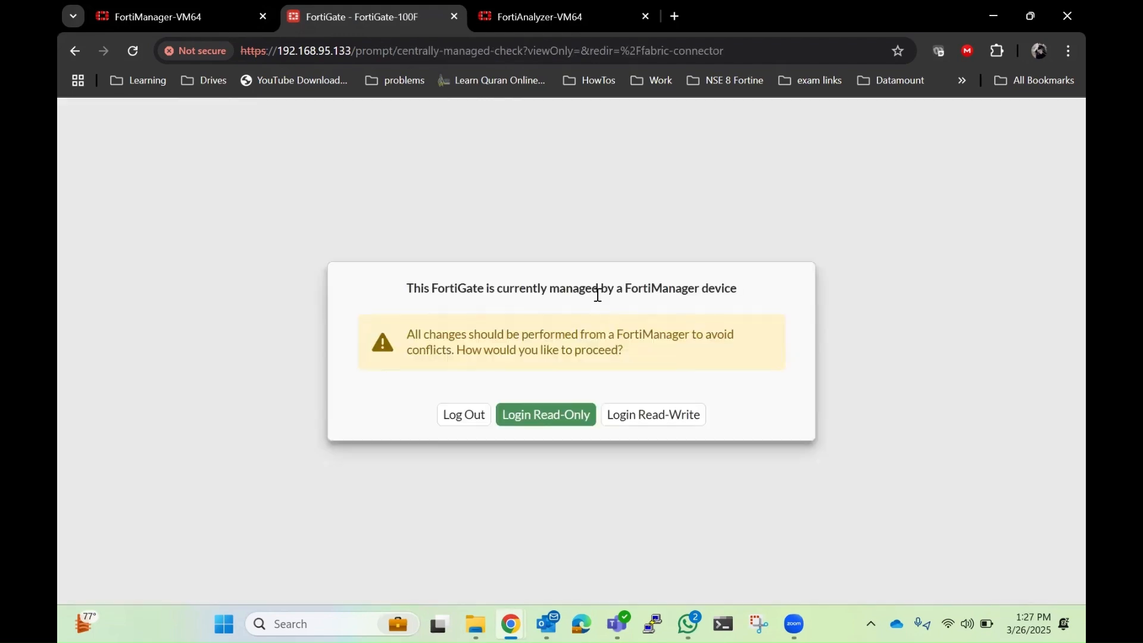
pyautogui.click(544, 424)
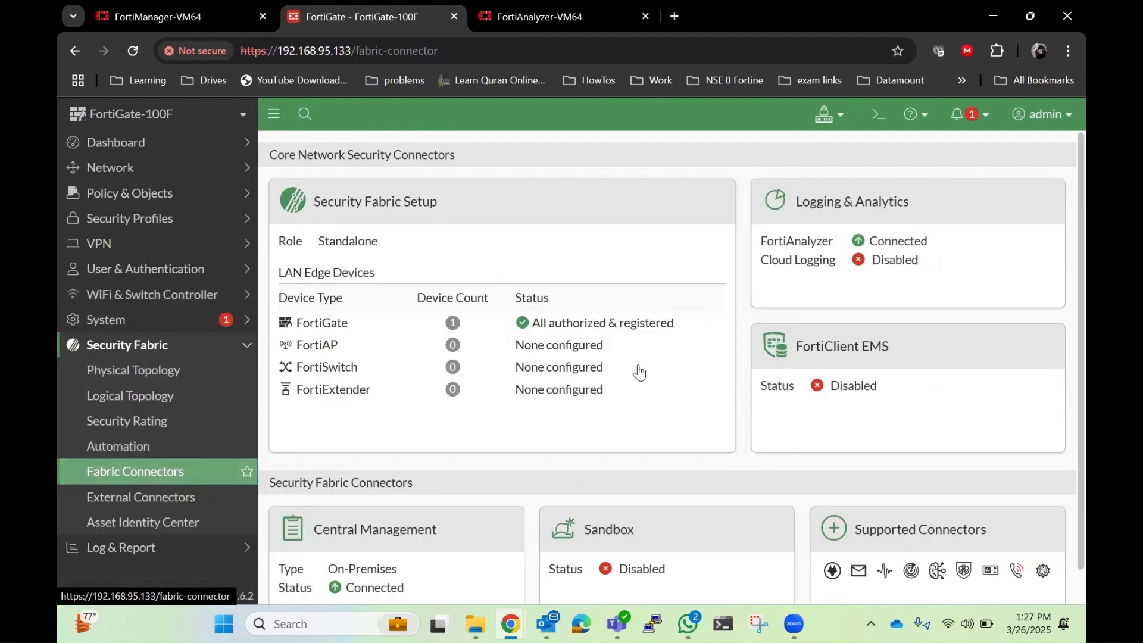
# Step: Check the FortiGate's FortiAnalyzer connection, then the LAB-Manager logging device status in FortiAnalyzer's Device Manager
pyautogui.moveTo(934, 241); pyautogui.dragTo(757, 241)
pyautogui.click(561, 23)
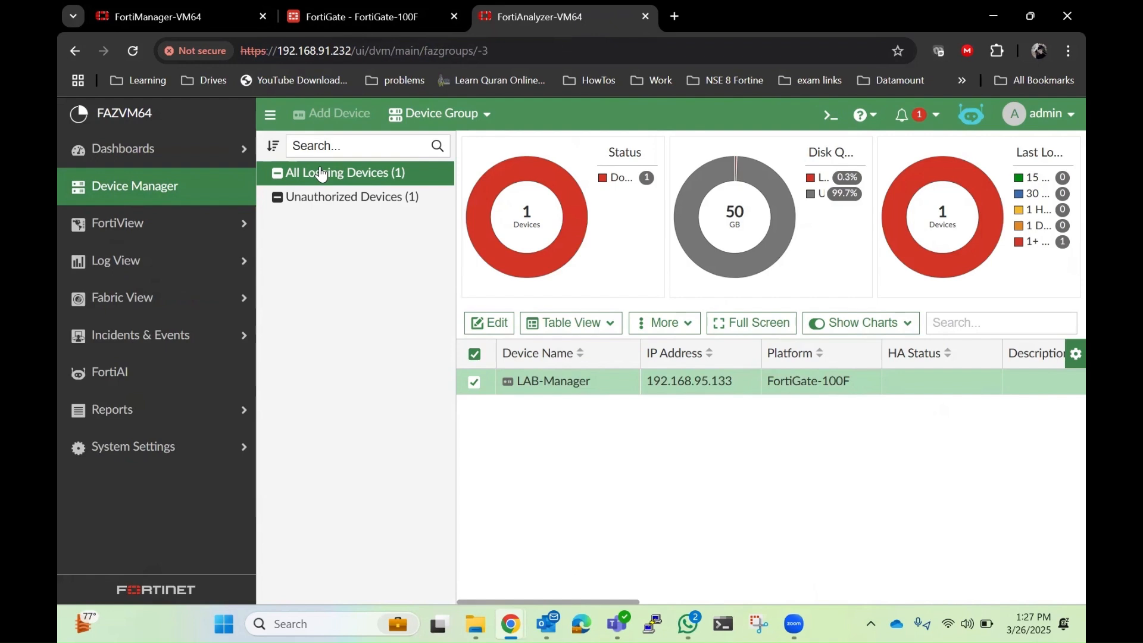
pyautogui.click(314, 197)
pyautogui.click(325, 179)
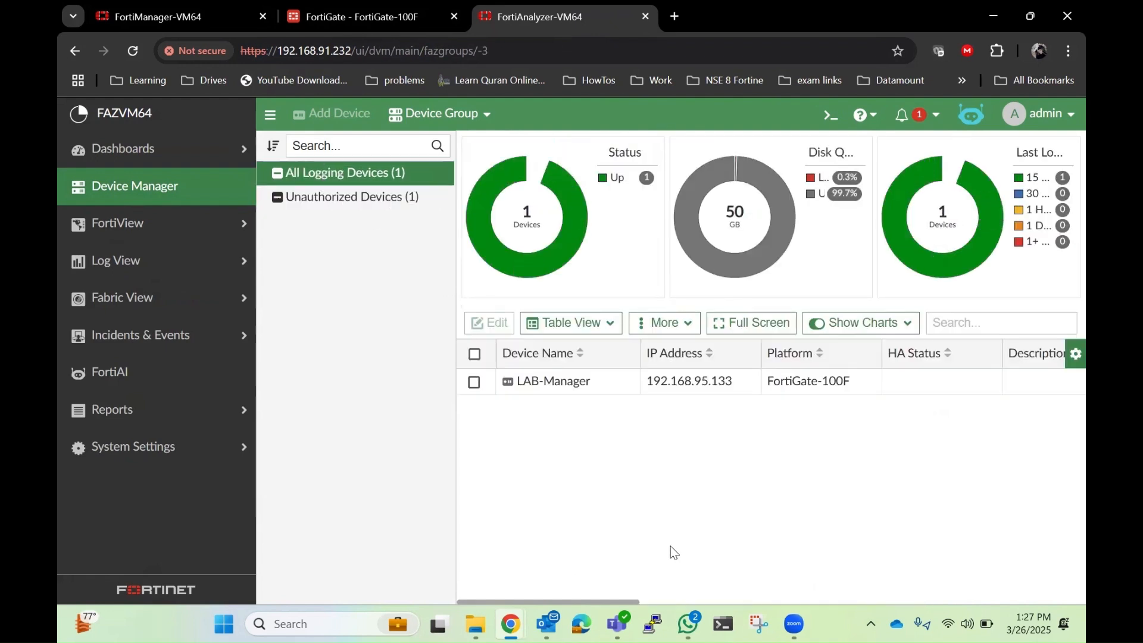
pyautogui.moveTo(602, 596); pyautogui.dragTo(868, 592)
pyautogui.click(887, 388)
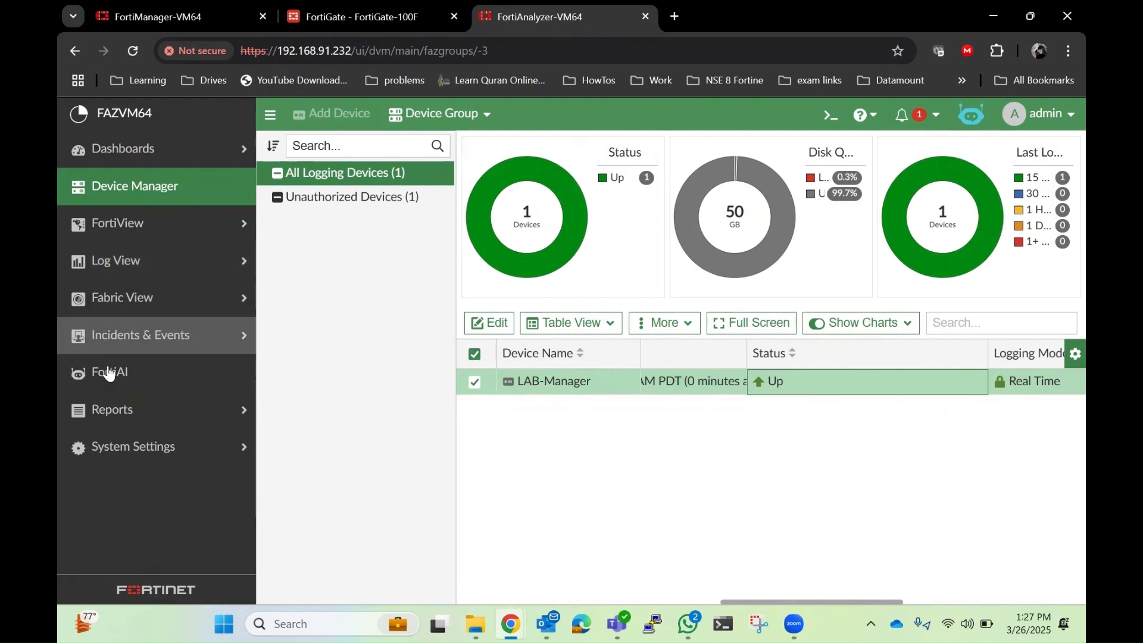
# Step: Open FortiAnalyzer's Log View logs and filter the FortiGate traffic logs to the LAB-Manager device
pyautogui.click(179, 262)
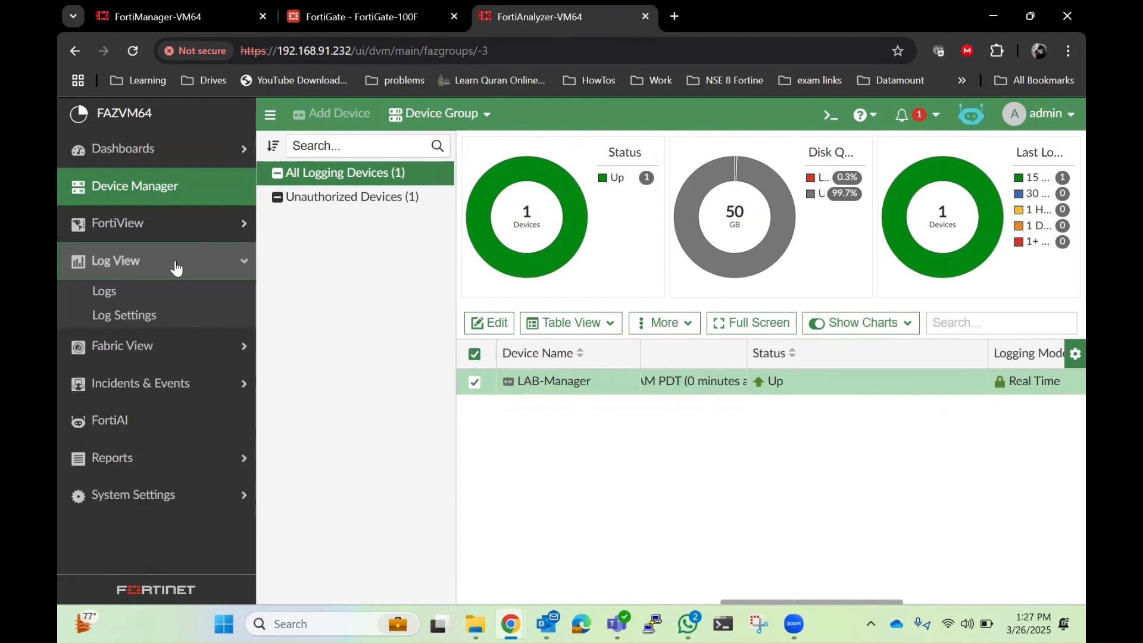
pyautogui.click(146, 290)
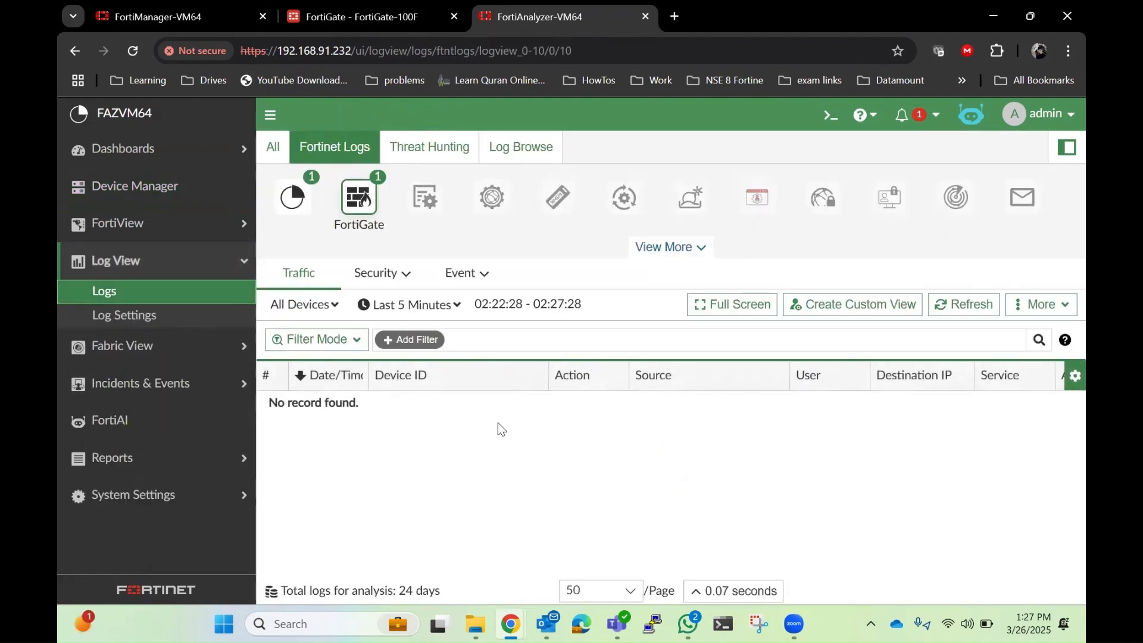
pyautogui.click(447, 312)
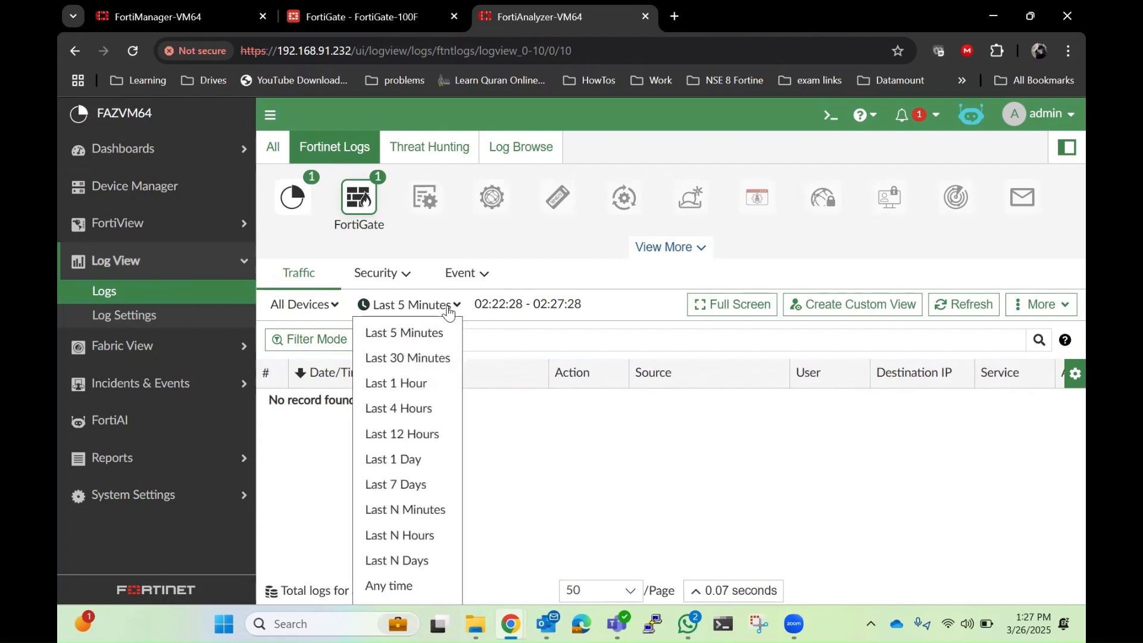
pyautogui.click(447, 310)
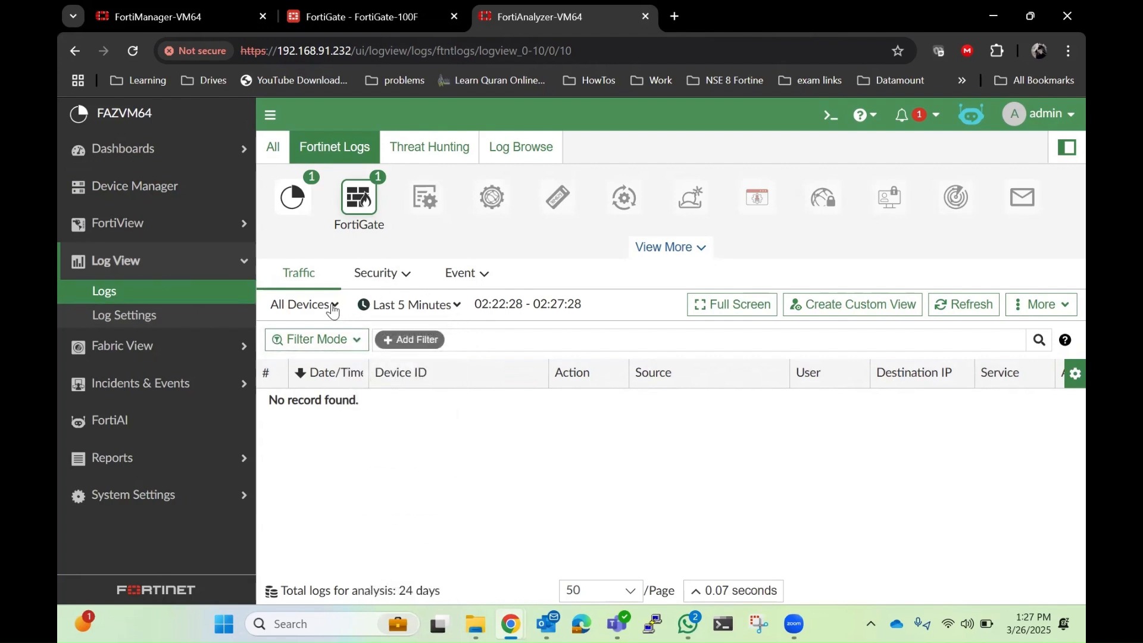
pyautogui.click(332, 304)
pyautogui.click(350, 400)
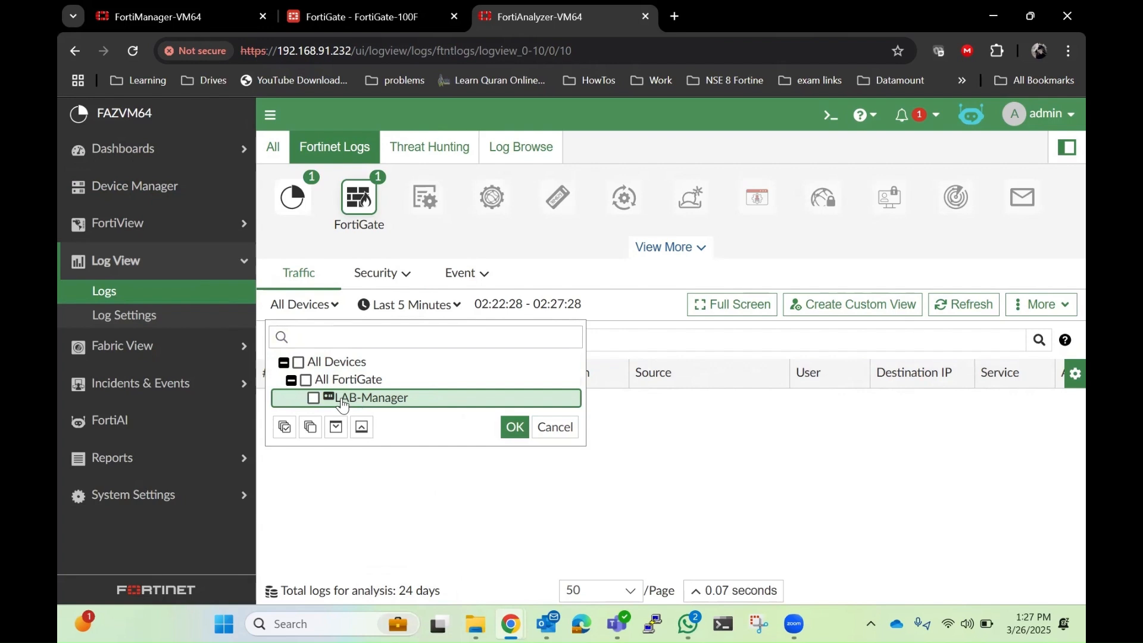
pyautogui.click(340, 400)
pyautogui.click(512, 428)
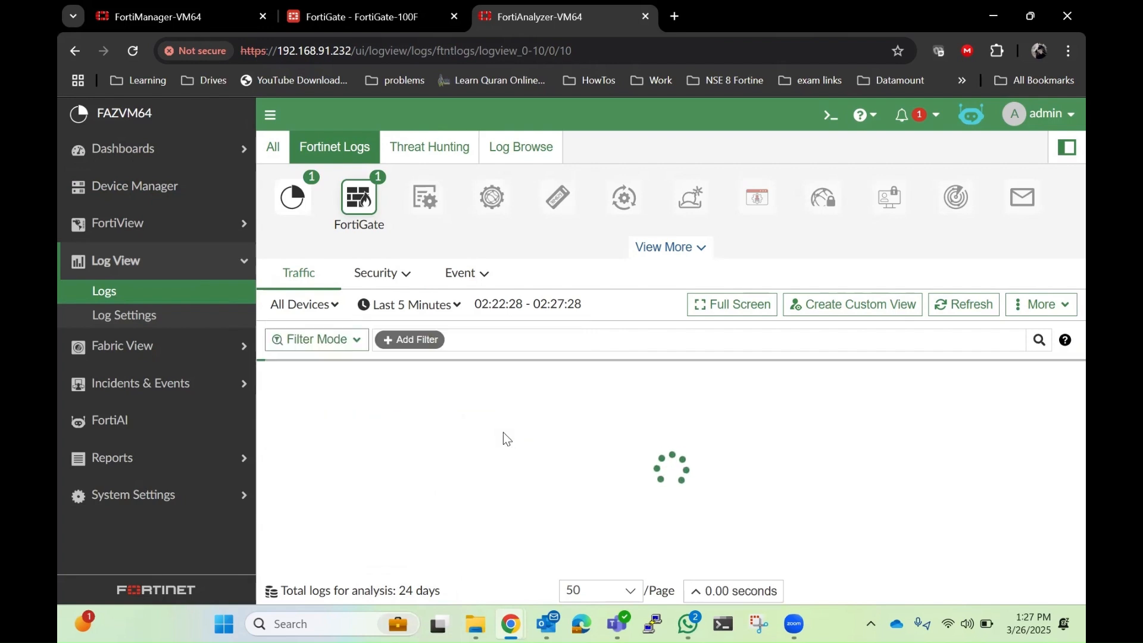
pyautogui.click(333, 307)
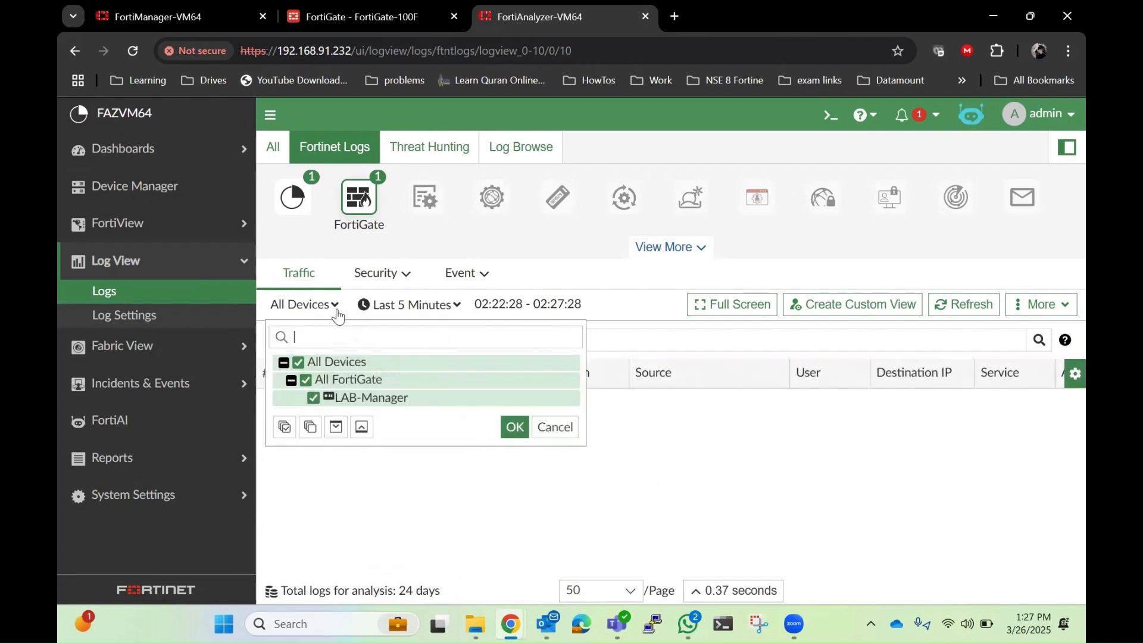
pyautogui.click(438, 480)
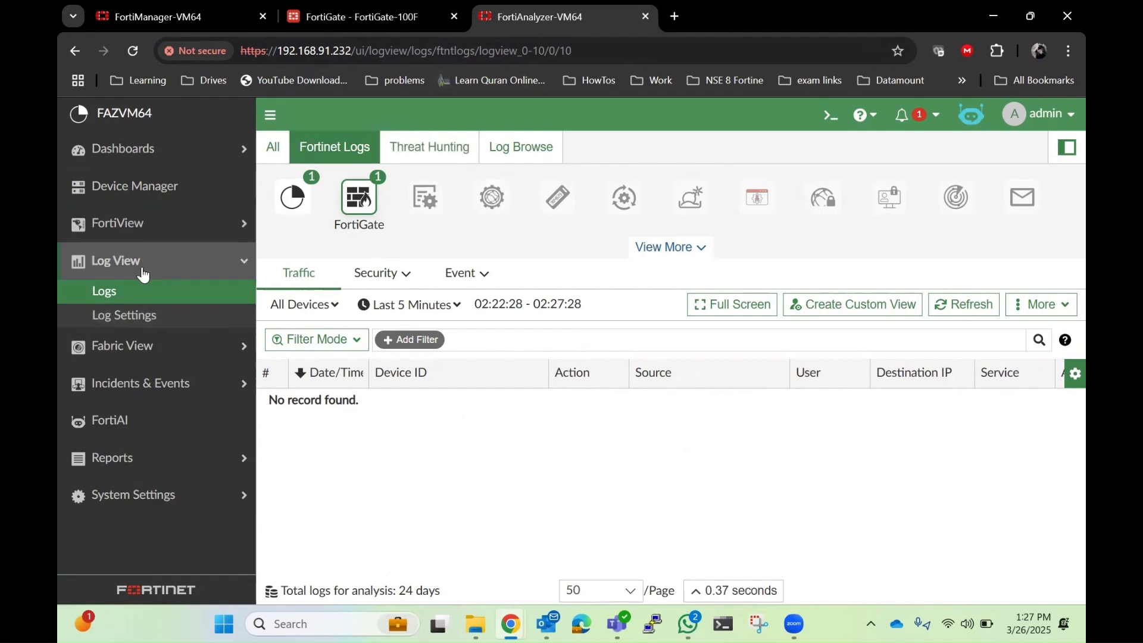
# Step: In FortiManager, browse the Log View logs for the FortiGate and FortiAnalyzer sources
pyautogui.click(177, 20)
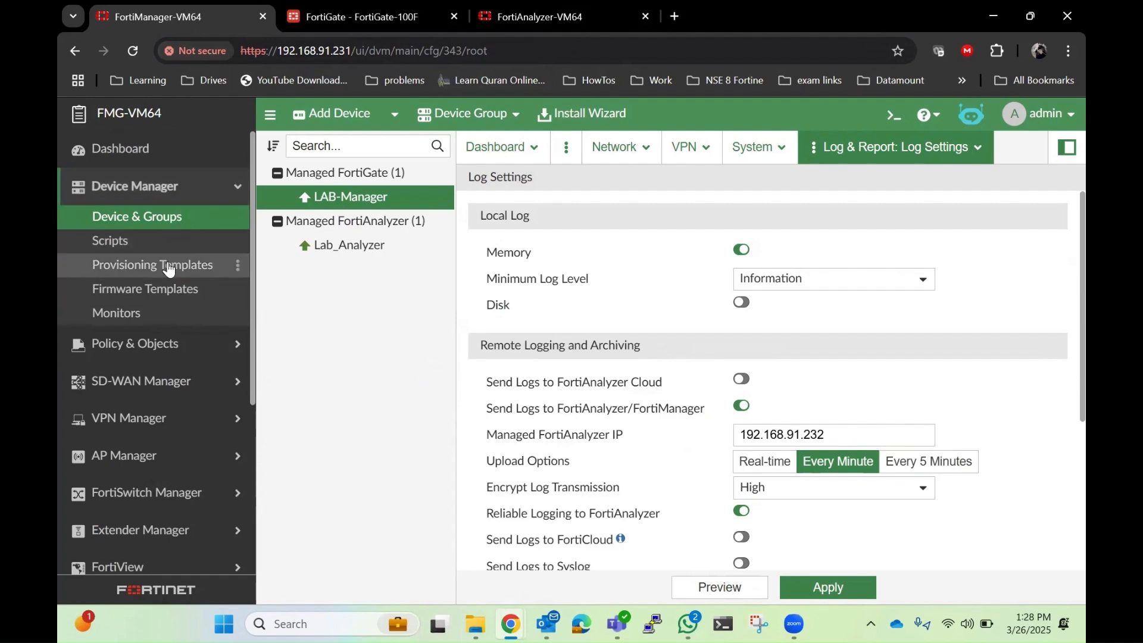
pyautogui.scroll(-3, 166, 262)
pyautogui.click(166, 448)
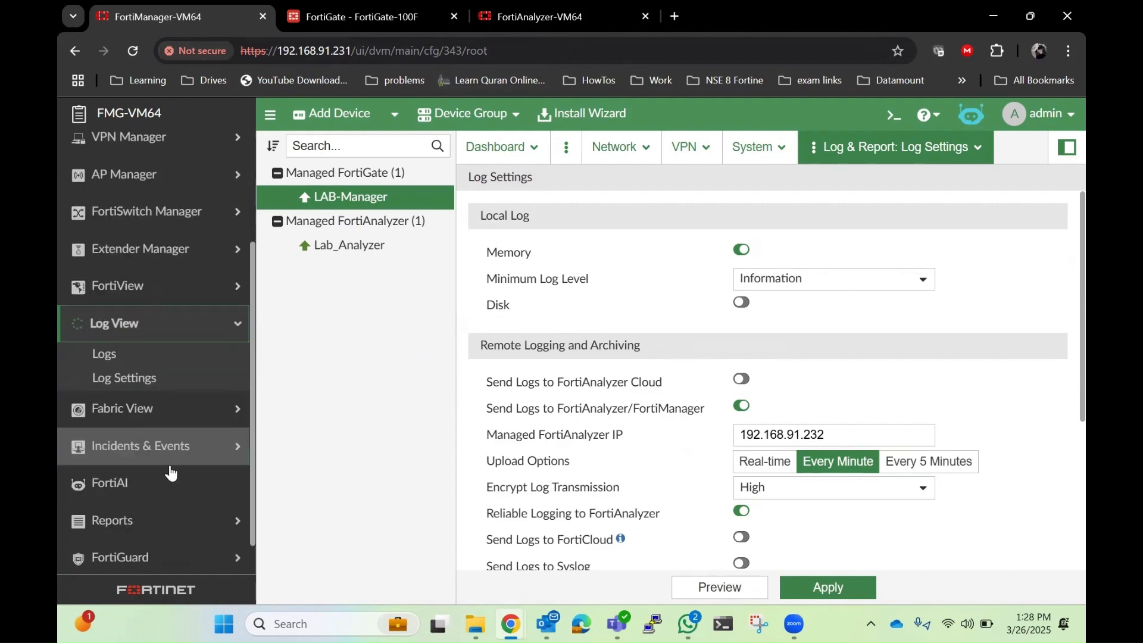
pyautogui.click(138, 354)
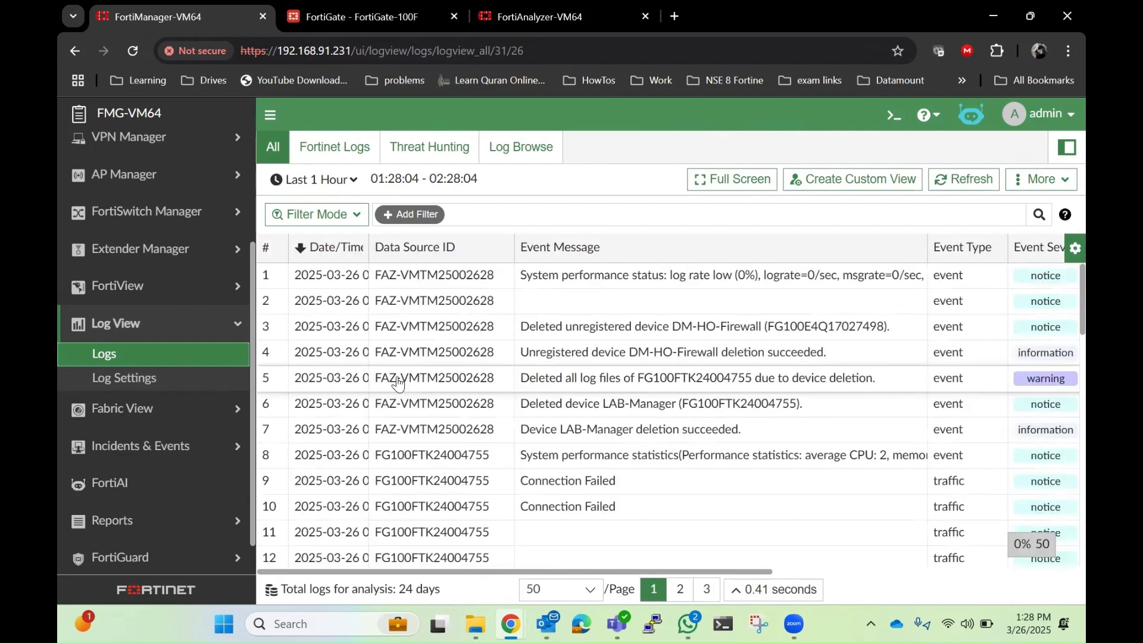
pyautogui.click(355, 156)
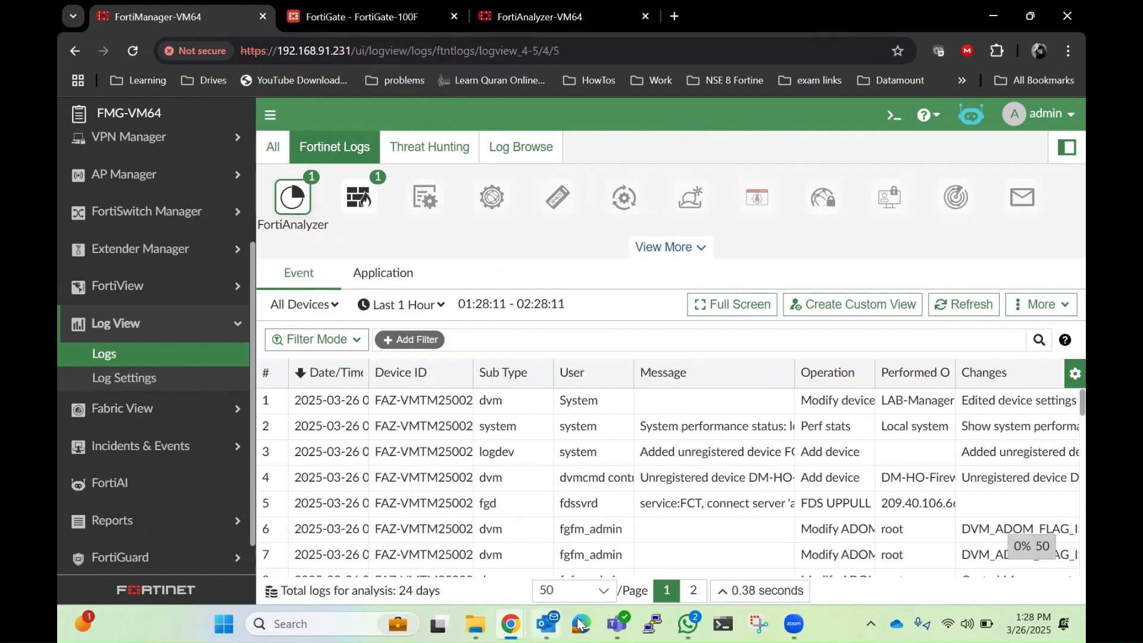
pyautogui.click(362, 199)
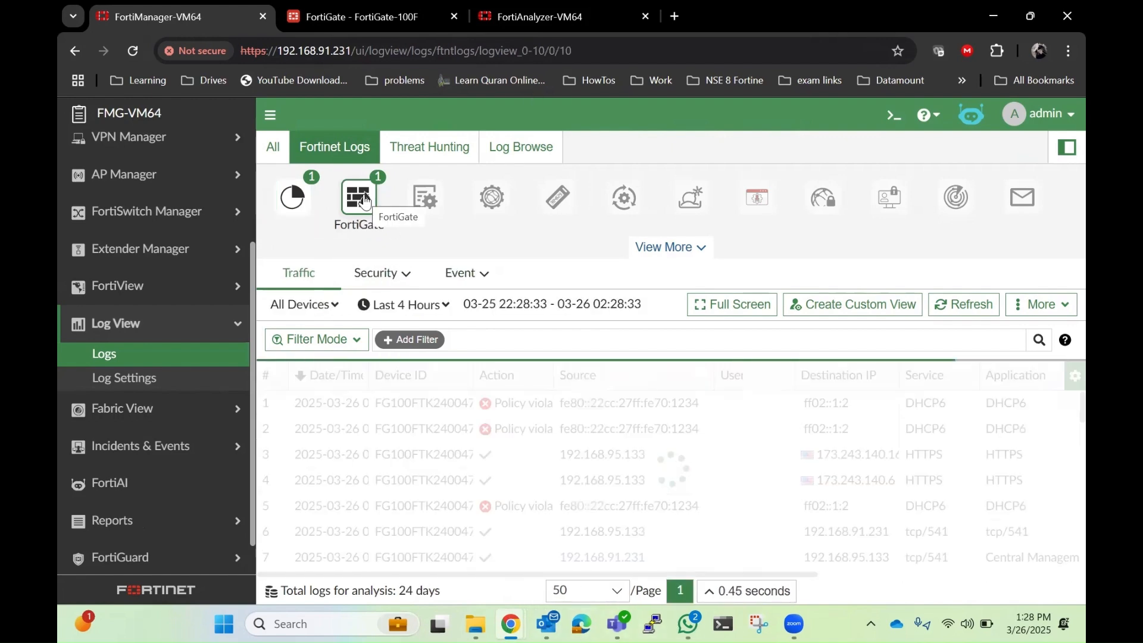
pyautogui.click(301, 199)
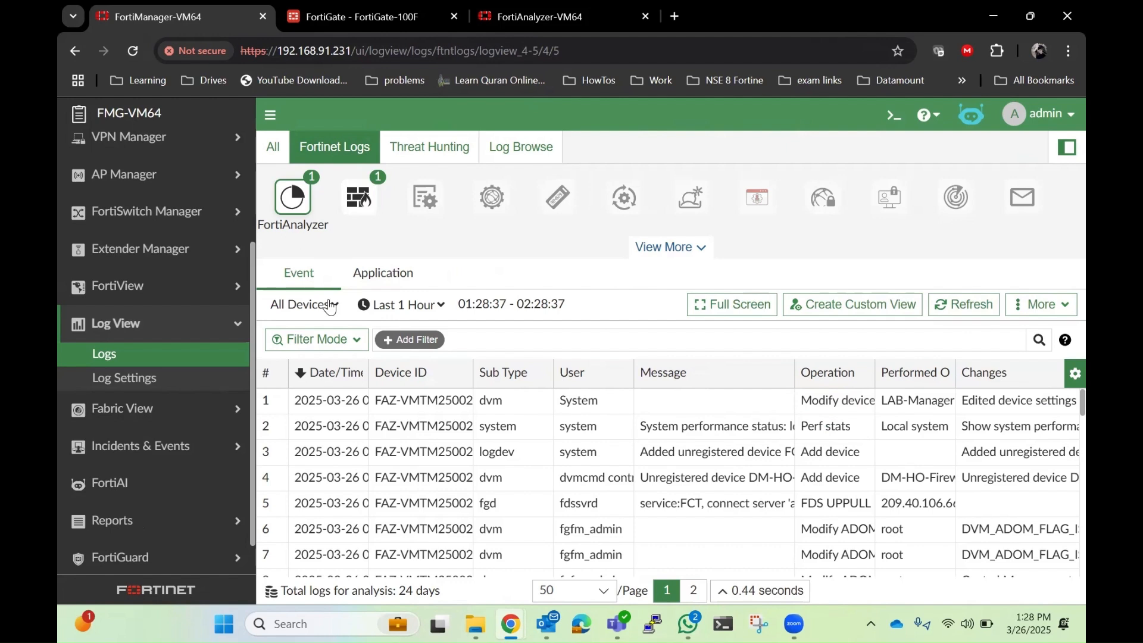
# Step: Inspect the device filter lists for the FortiAnalyzer and FortiGate log sources, and scroll through the FortiGate traffic logs
pyautogui.click(330, 307)
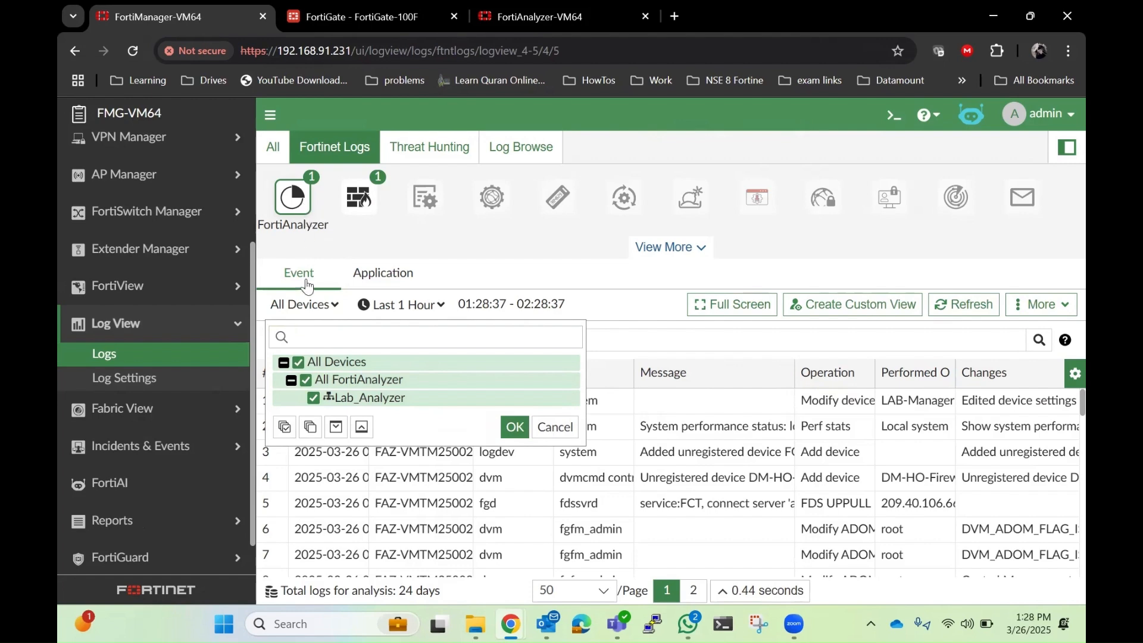
pyautogui.click(360, 197)
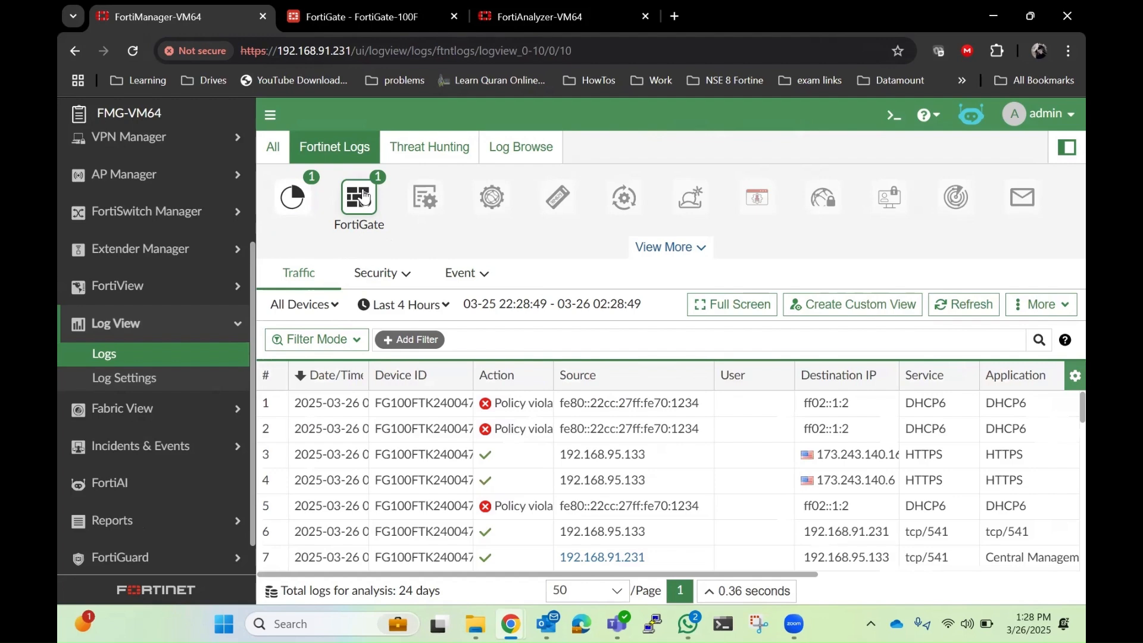
pyautogui.click(333, 307)
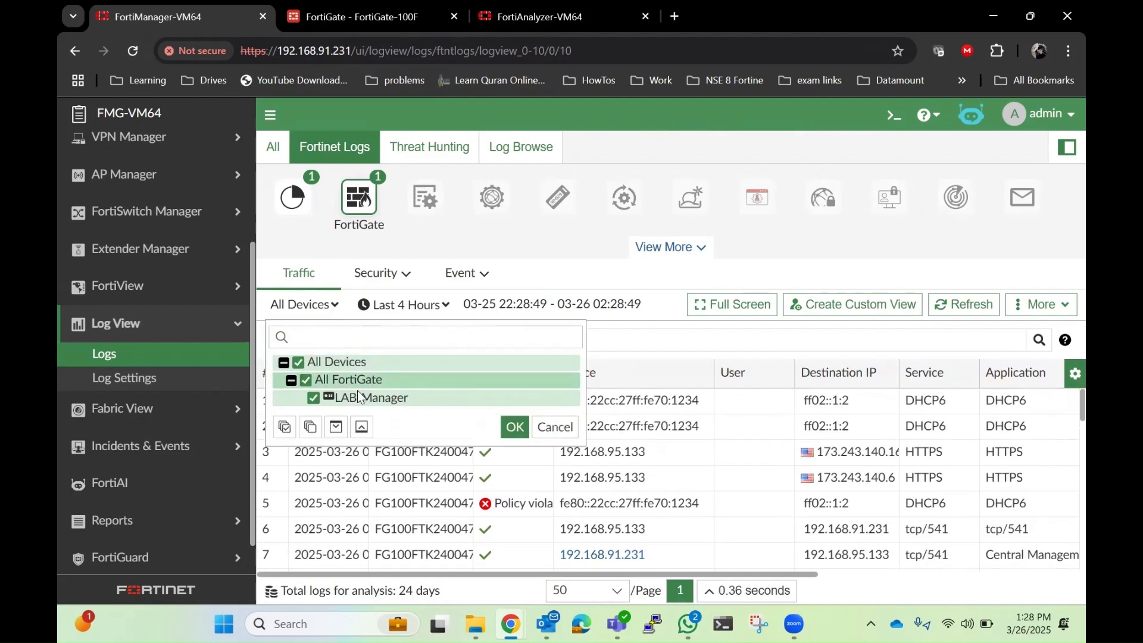
pyautogui.click(401, 237)
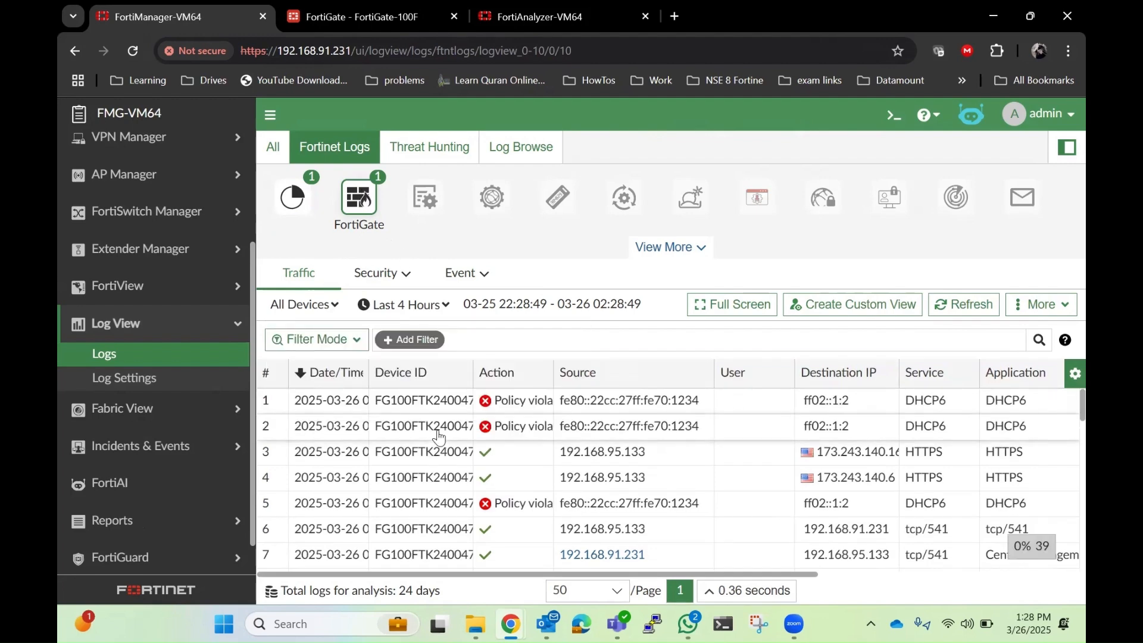
pyautogui.scroll(-3, 434, 433)
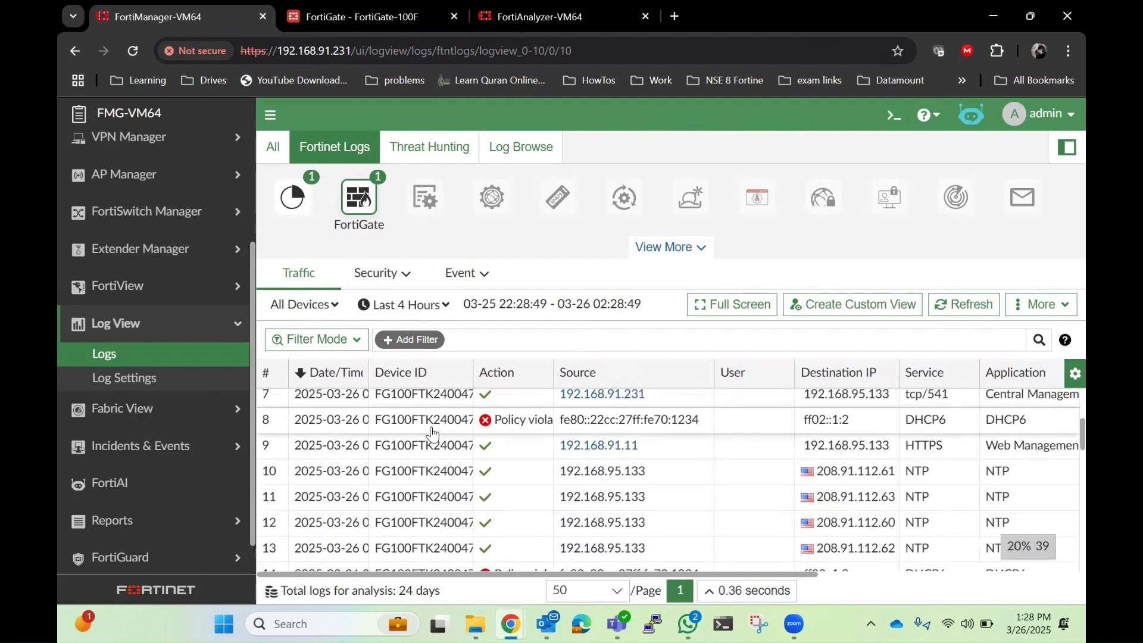
pyautogui.scroll(-3, 432, 435)
pyautogui.scroll(7, 434, 434)
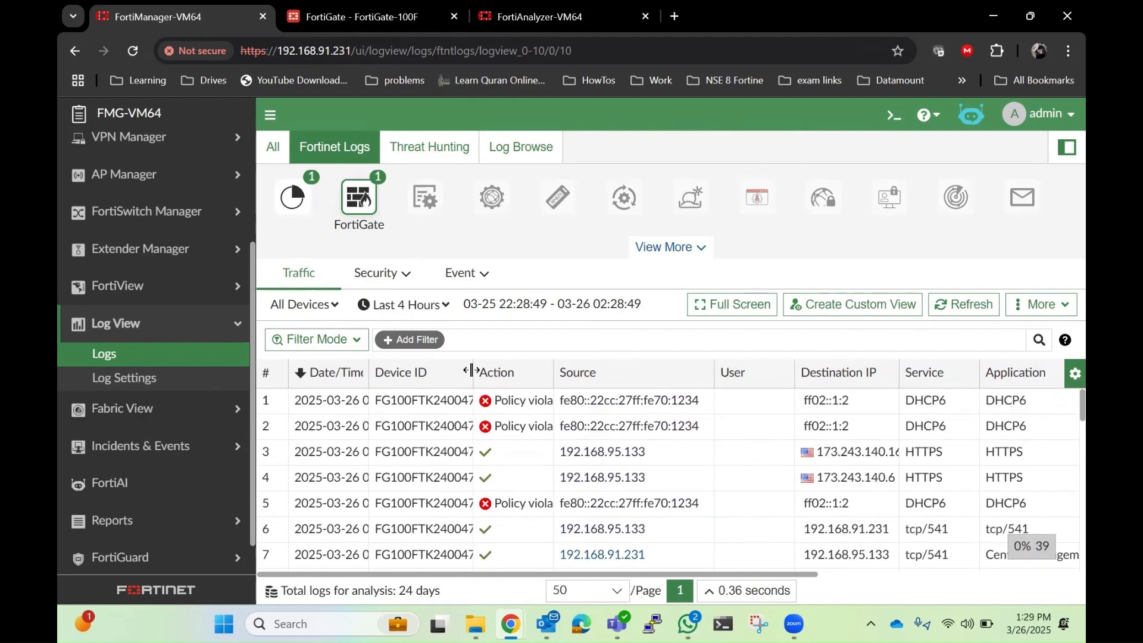
# Step: Widen the Device ID column of the FortiGate traffic log table to show full serial numbers
pyautogui.moveTo(471, 371); pyautogui.dragTo(533, 370)
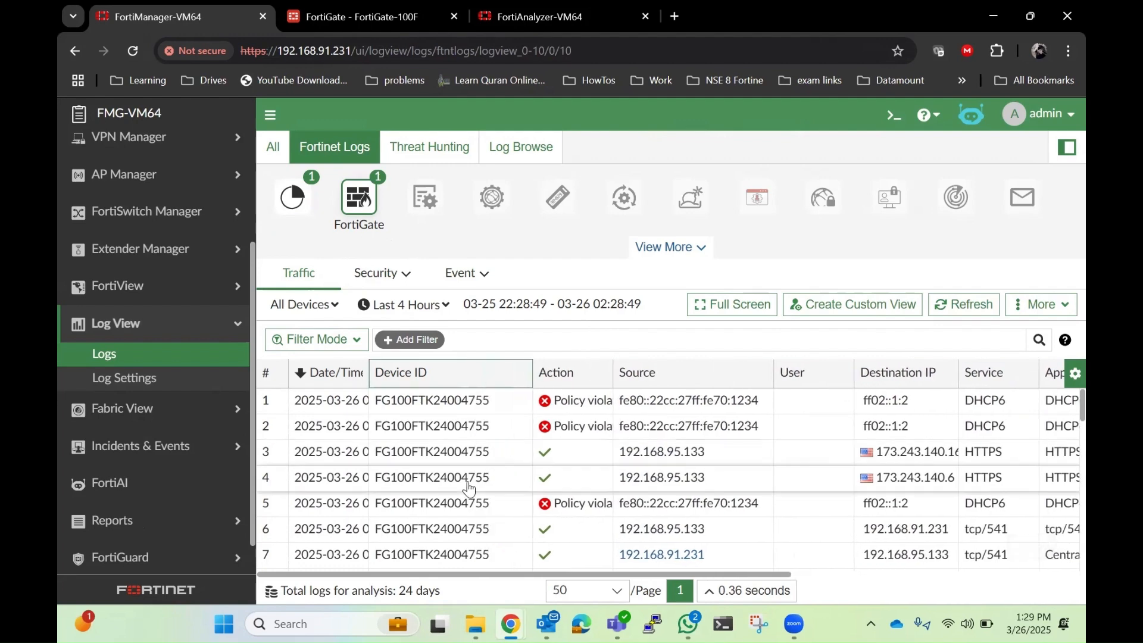
pyautogui.scroll(-3, 468, 486)
pyautogui.scroll(3, 465, 462)
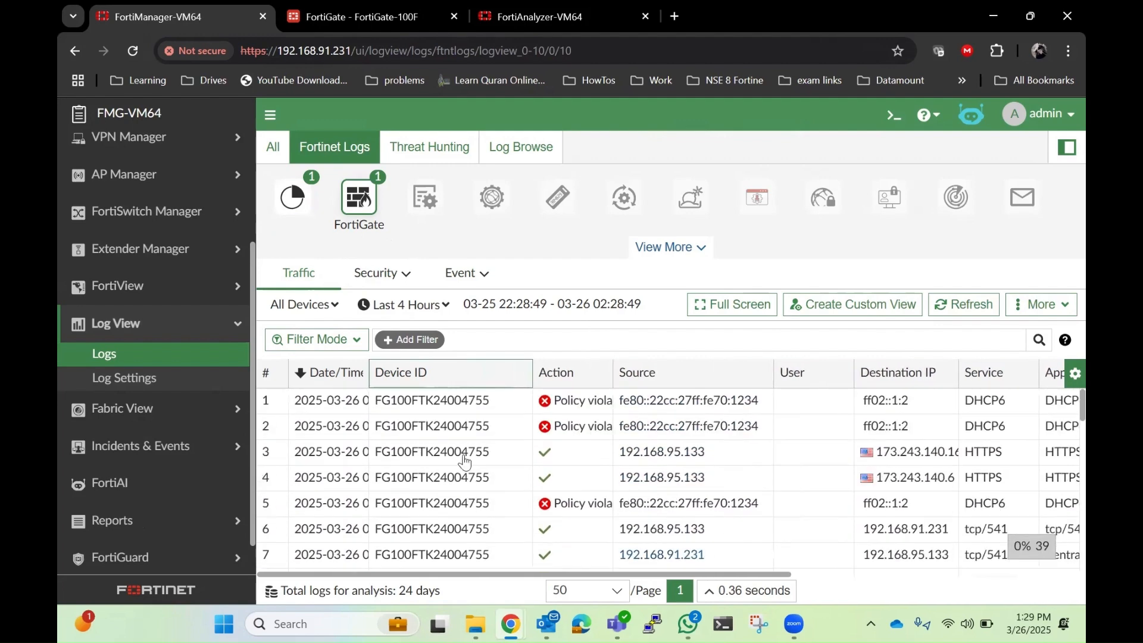
# Step: Review the FortiAnalyzer event logs, then the FortiGate traffic logs with the LAB-Manager device filter applied
pyautogui.click(291, 196)
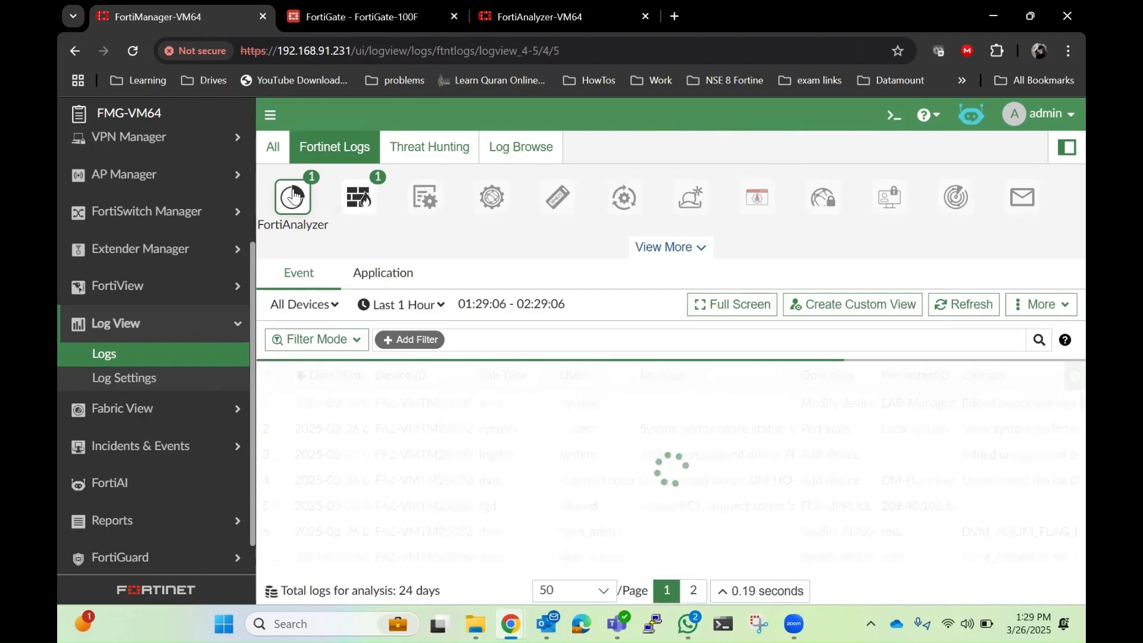
pyautogui.scroll(-3, 479, 483)
pyautogui.scroll(3, 474, 481)
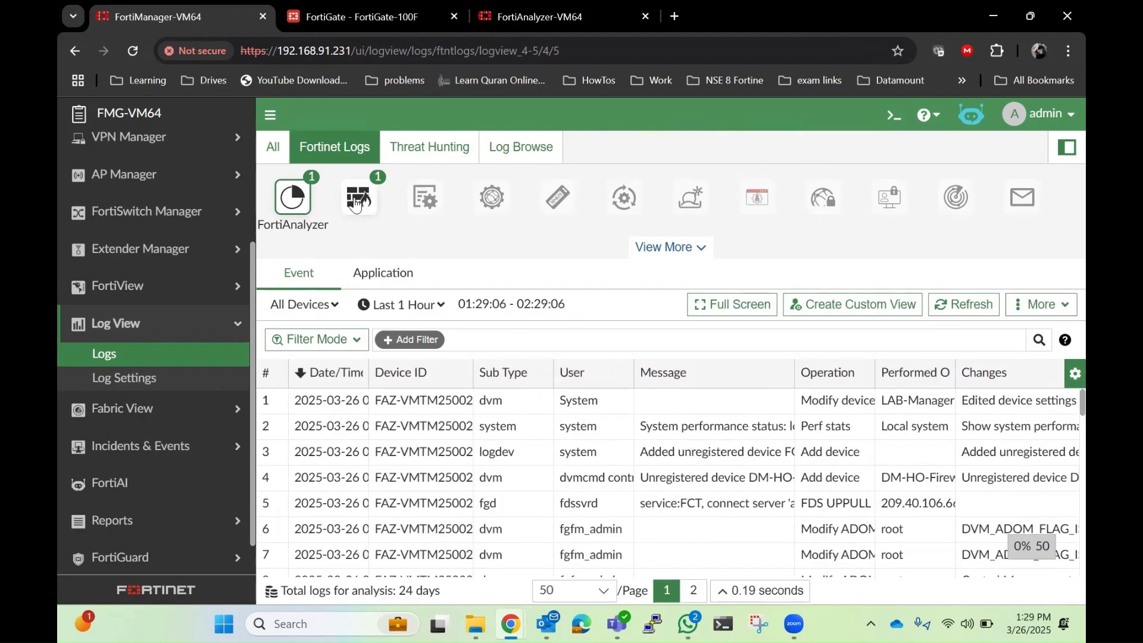
pyautogui.click(355, 204)
pyautogui.click(328, 307)
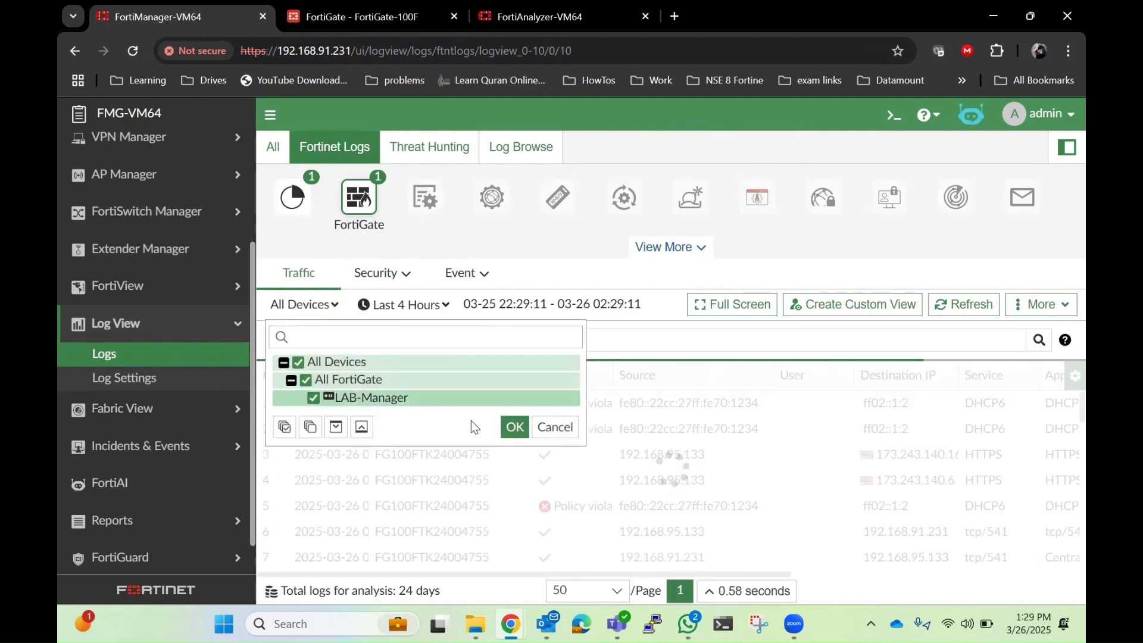
pyautogui.click(503, 427)
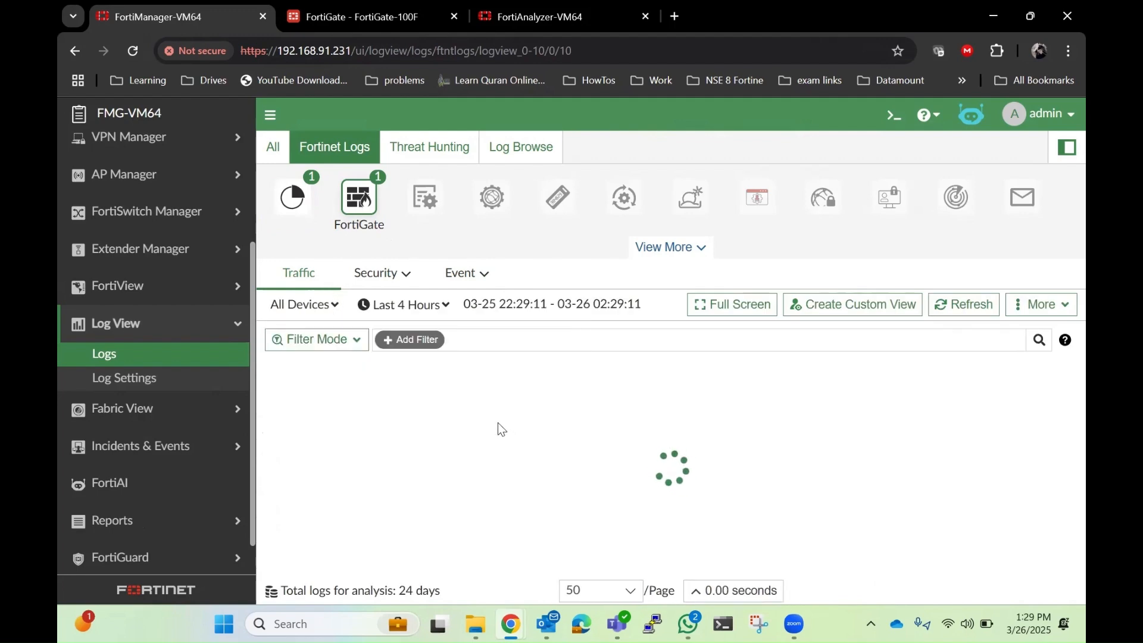
pyautogui.scroll(-2, 498, 422)
pyautogui.scroll(2, 497, 423)
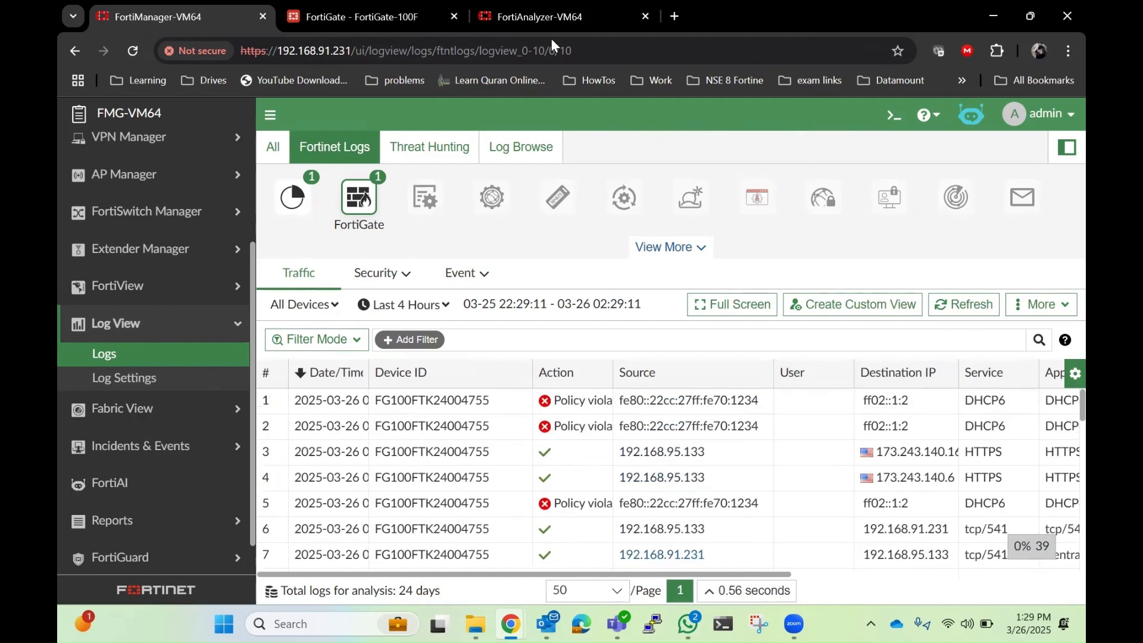